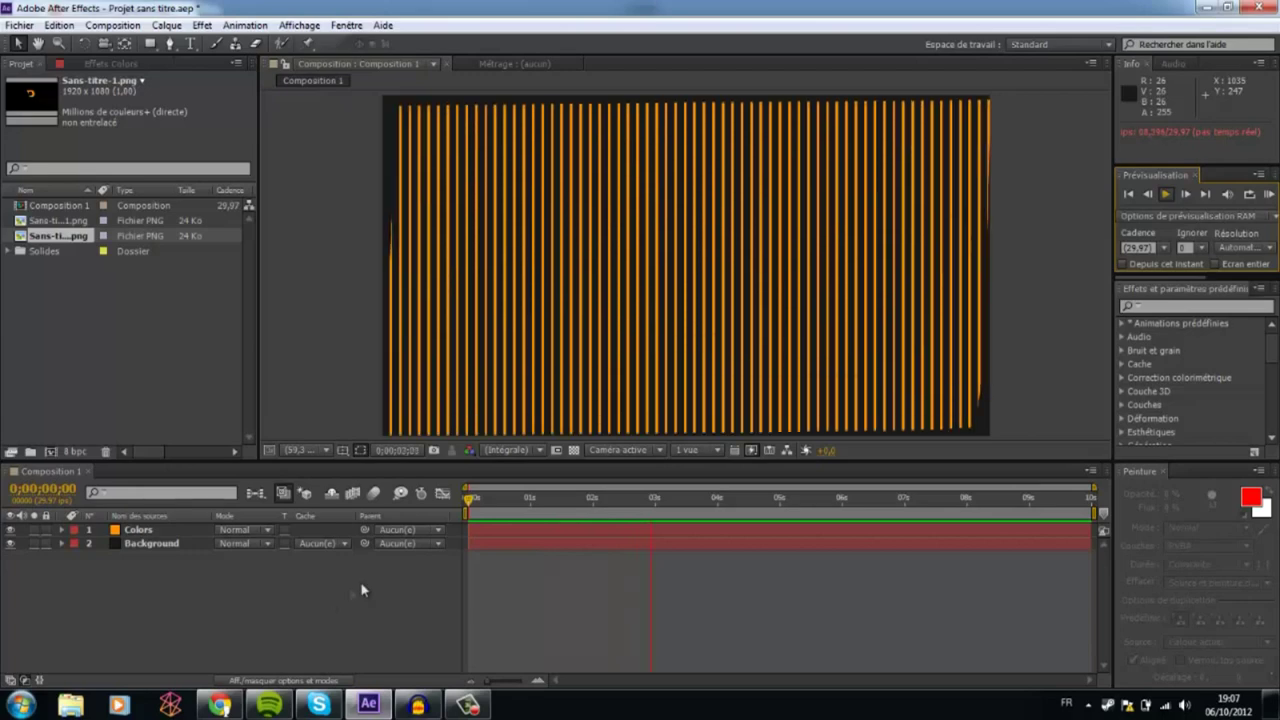
# - Set the Store vénitien effect's Pourcentage to 0% on the Colors layer at 0;00;02;05
pyautogui.press('space')
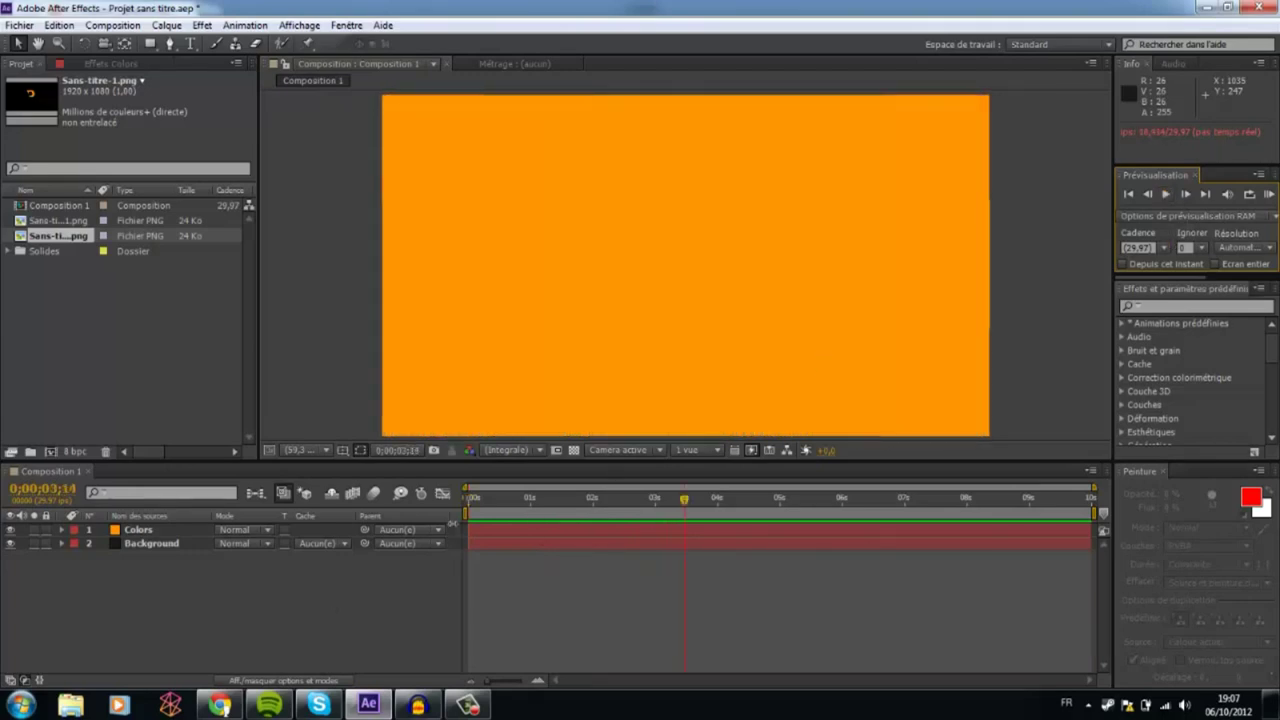
pyautogui.moveTo(533, 500); pyautogui.dragTo(603, 497)
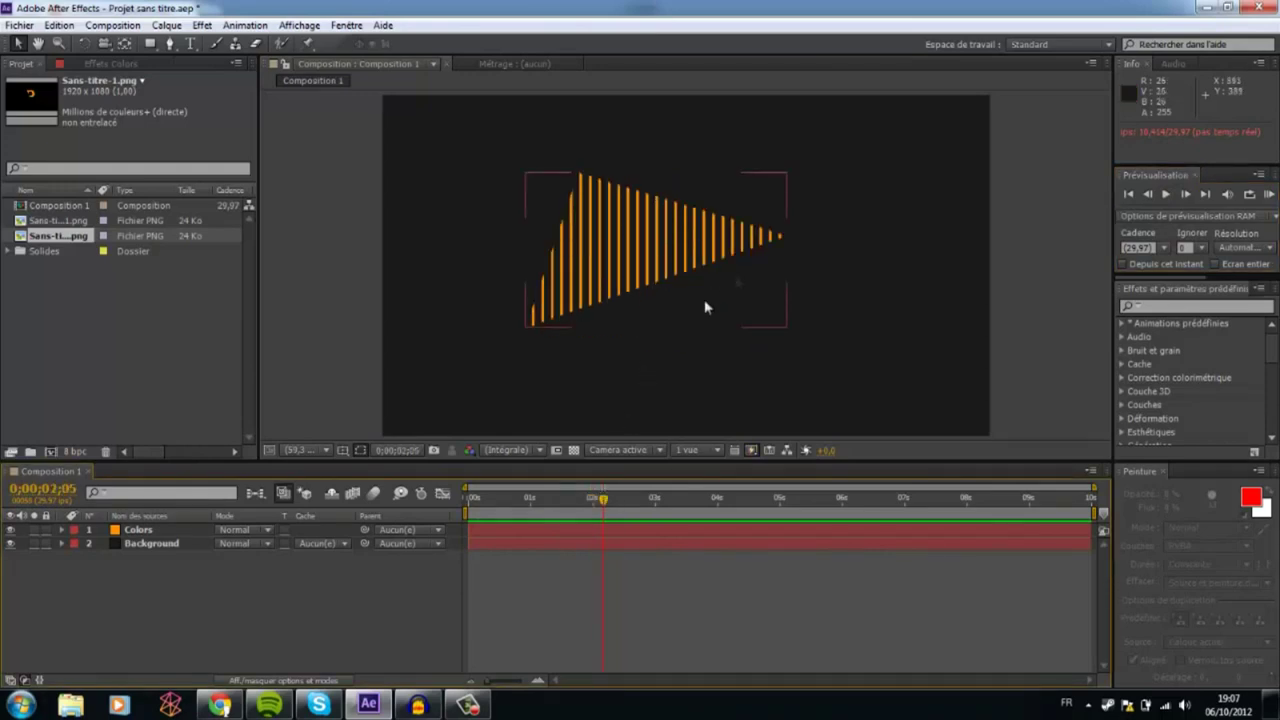
pyautogui.click(598, 268)
pyautogui.click(110, 63)
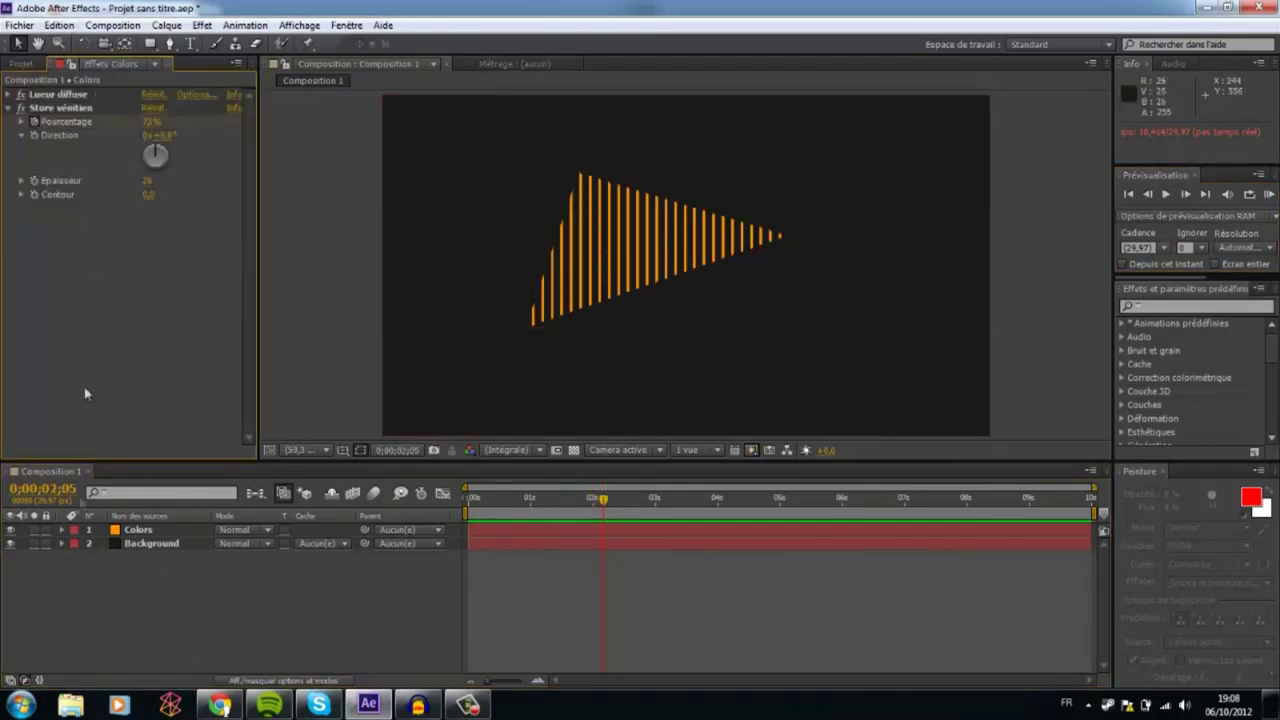
pyautogui.click(61, 530)
pyautogui.click(61, 530)
pyautogui.moveTo(150, 122); pyautogui.dragTo(100, 122)
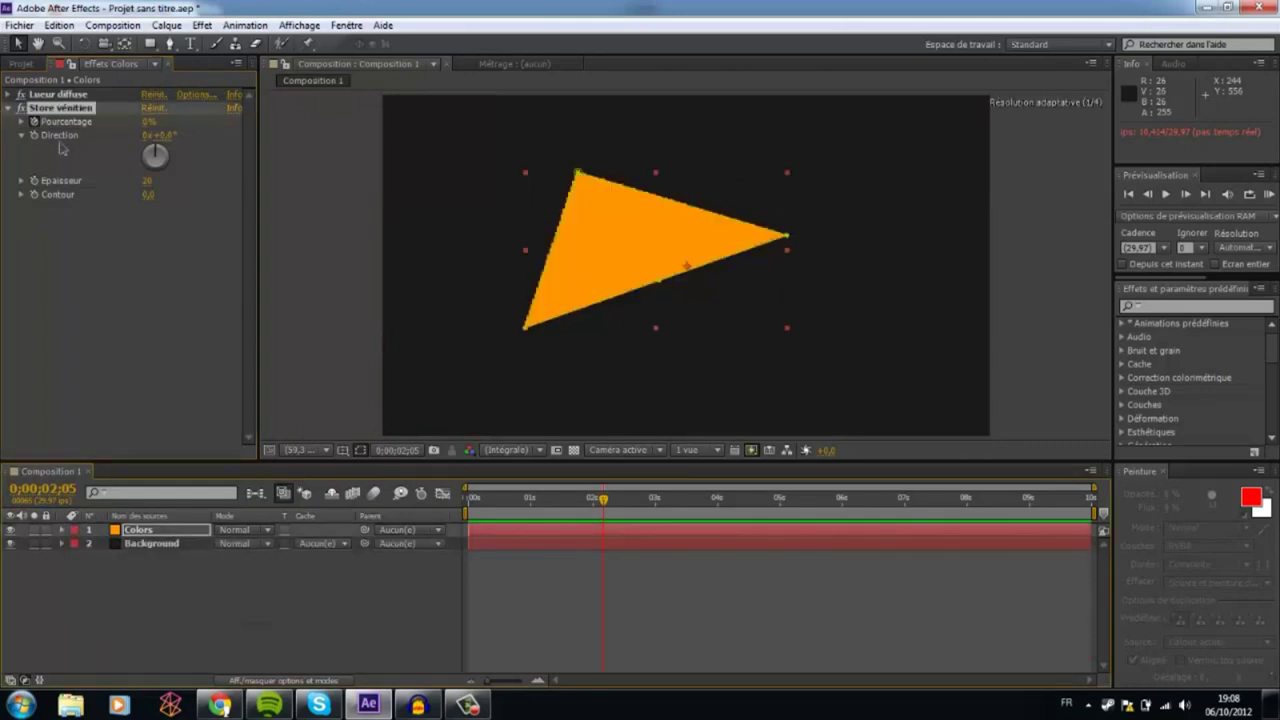
# - Preview the orange shape animation from the beginning and scrub through it to about two seconds
pyautogui.click(497, 498)
pyautogui.click(1165, 194)
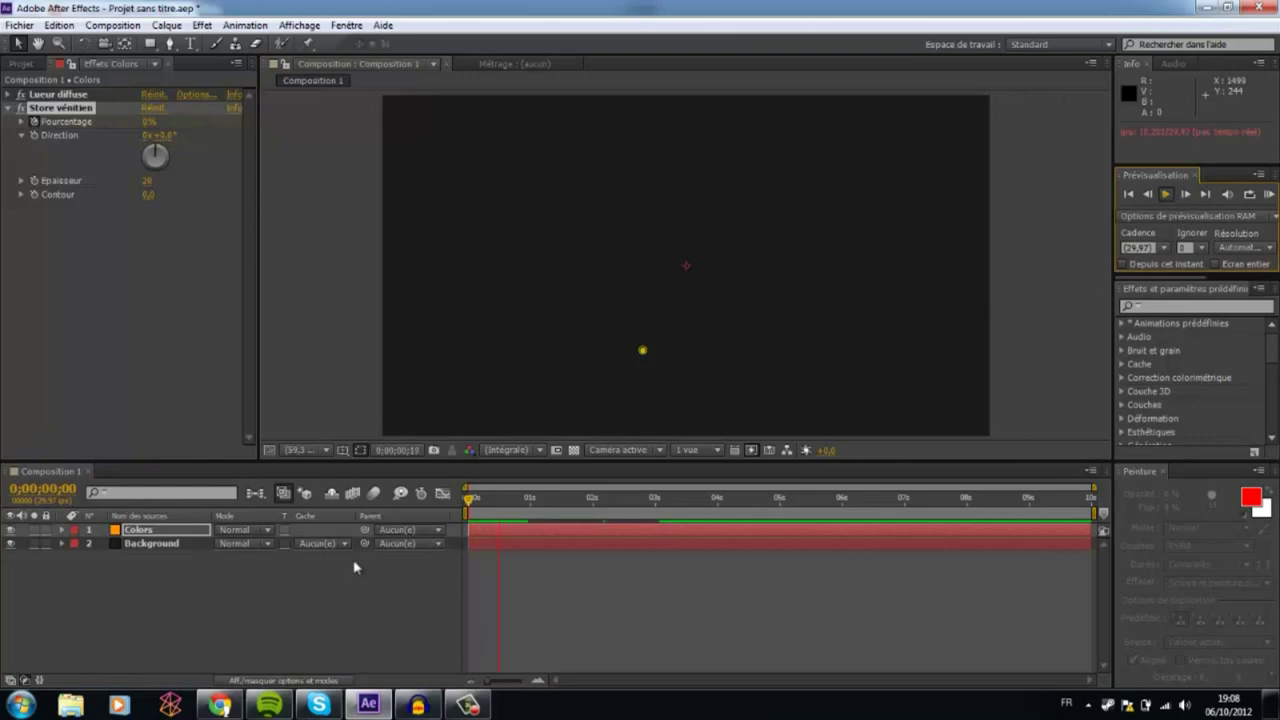
pyautogui.click(293, 589)
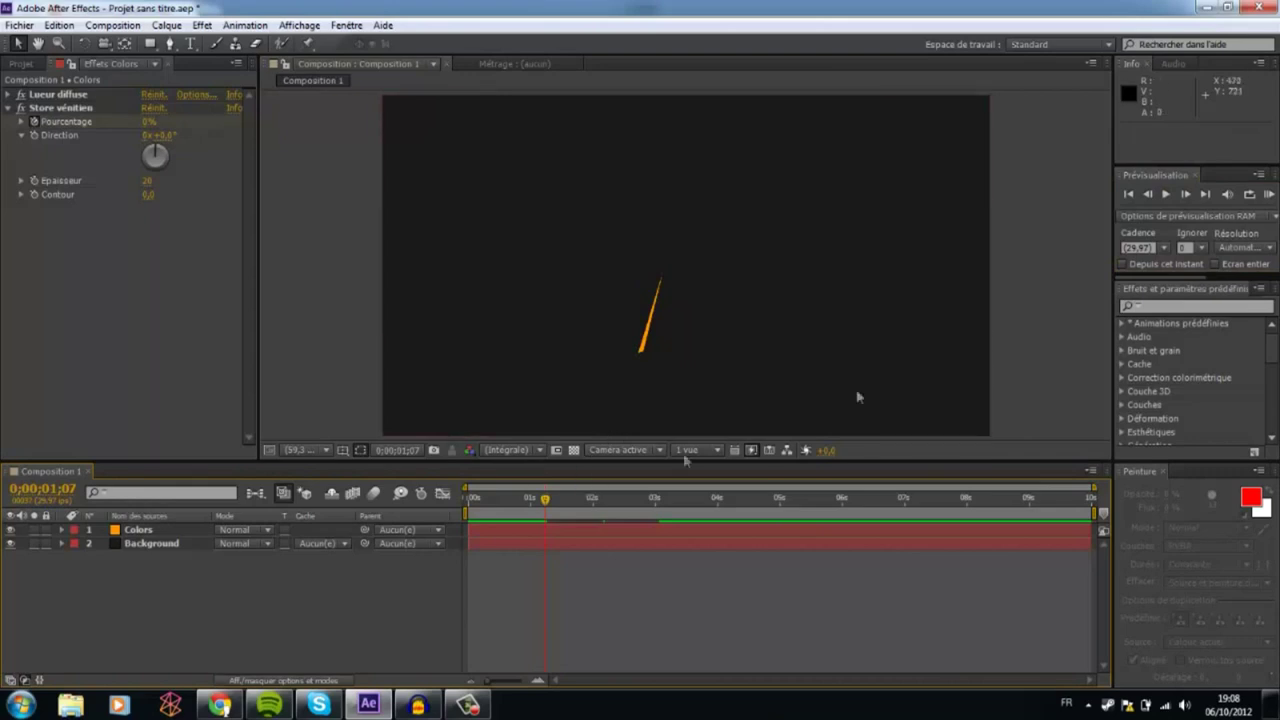
pyautogui.click(1165, 194)
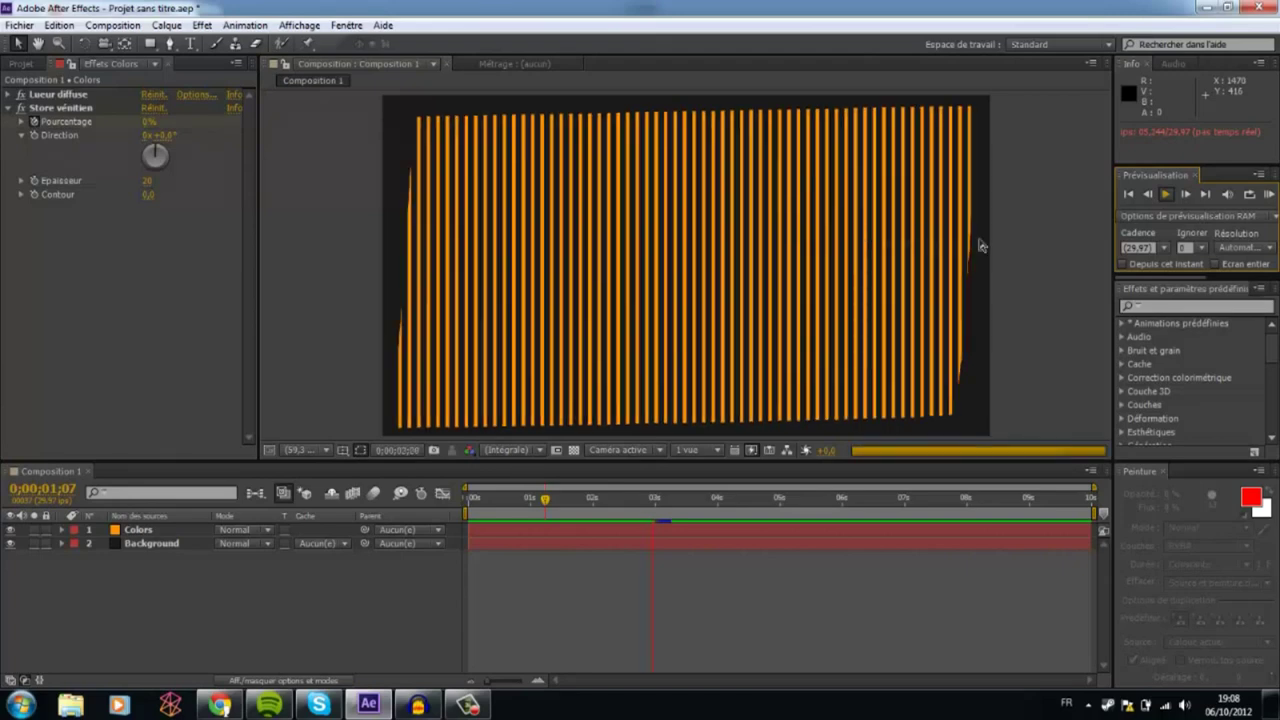
pyautogui.click(1165, 194)
pyautogui.click(486, 499)
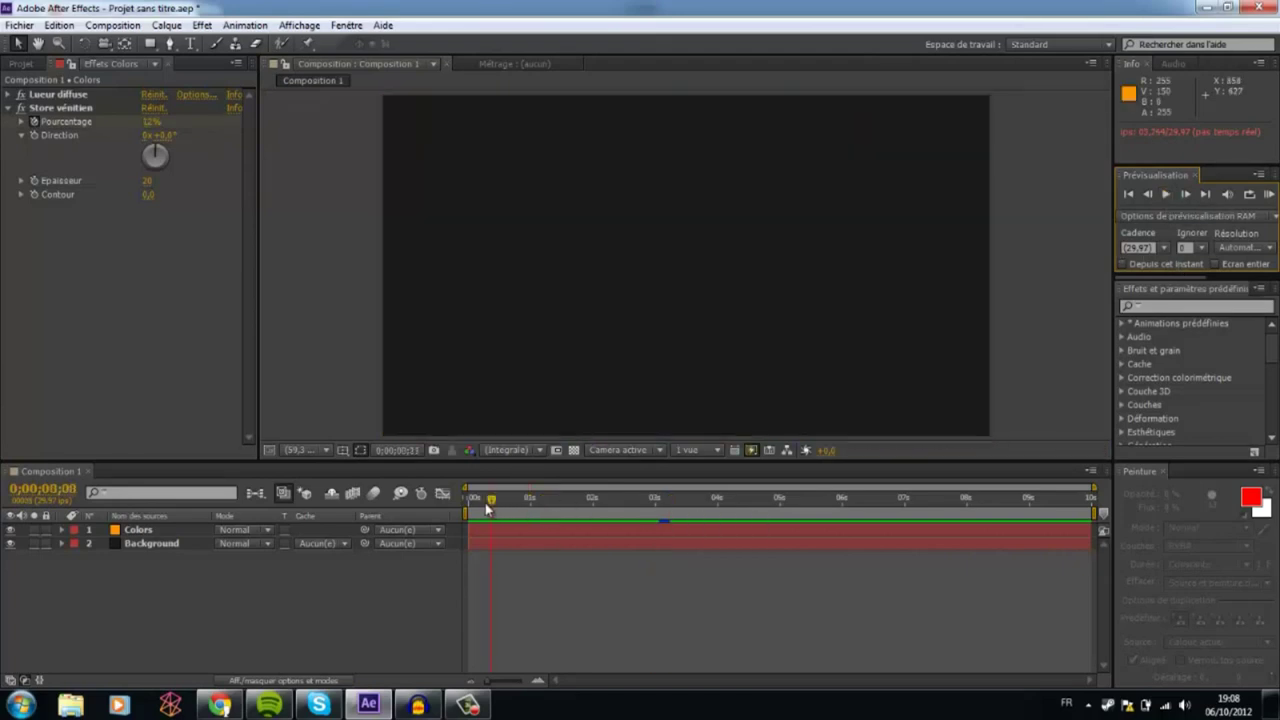
pyautogui.moveTo(544, 513); pyautogui.dragTo(595, 511)
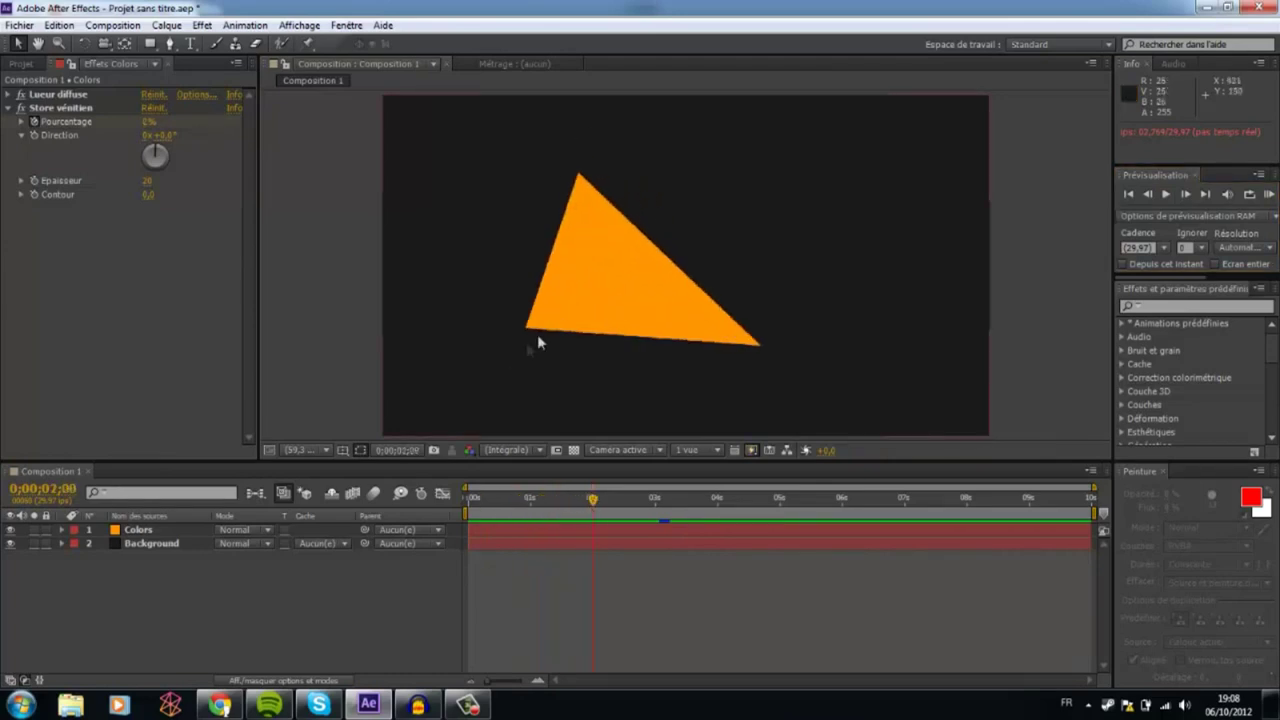
# - Expand the Colors layer and examine the keyframes of its mask and effects
pyautogui.click(30, 585)
pyautogui.click(66, 533)
pyautogui.click(62, 531)
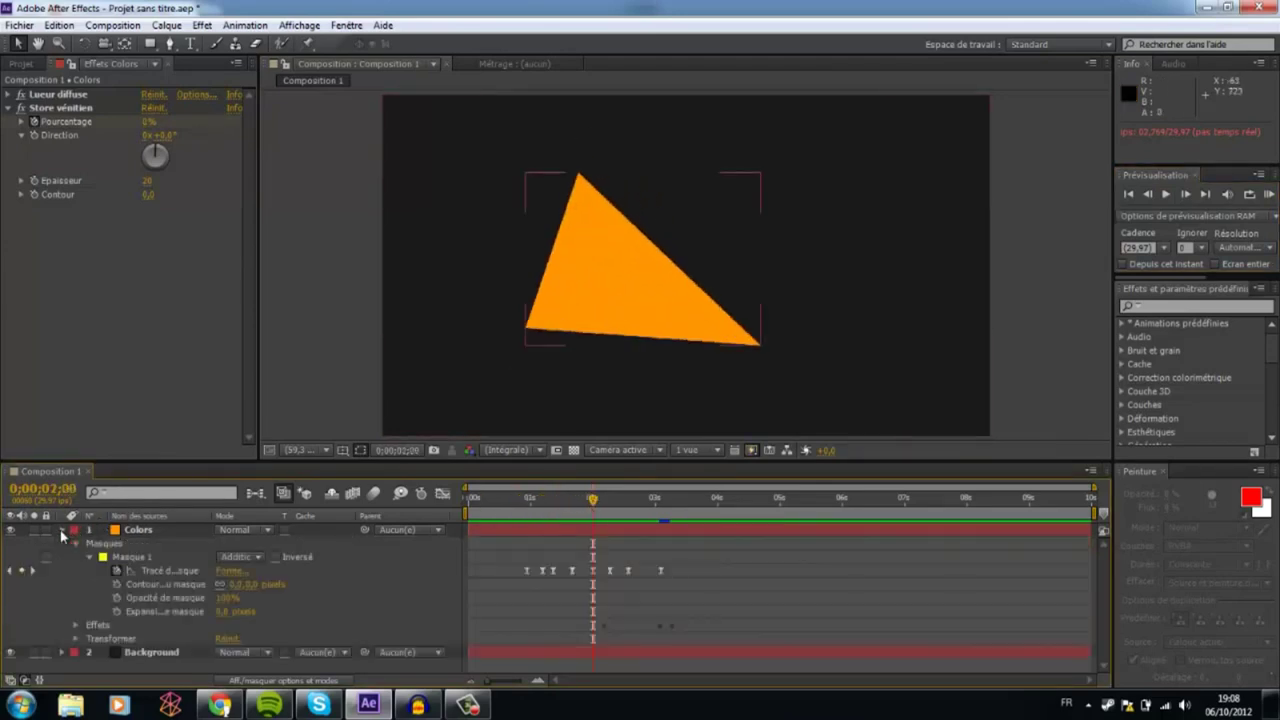
pyautogui.click(88, 547)
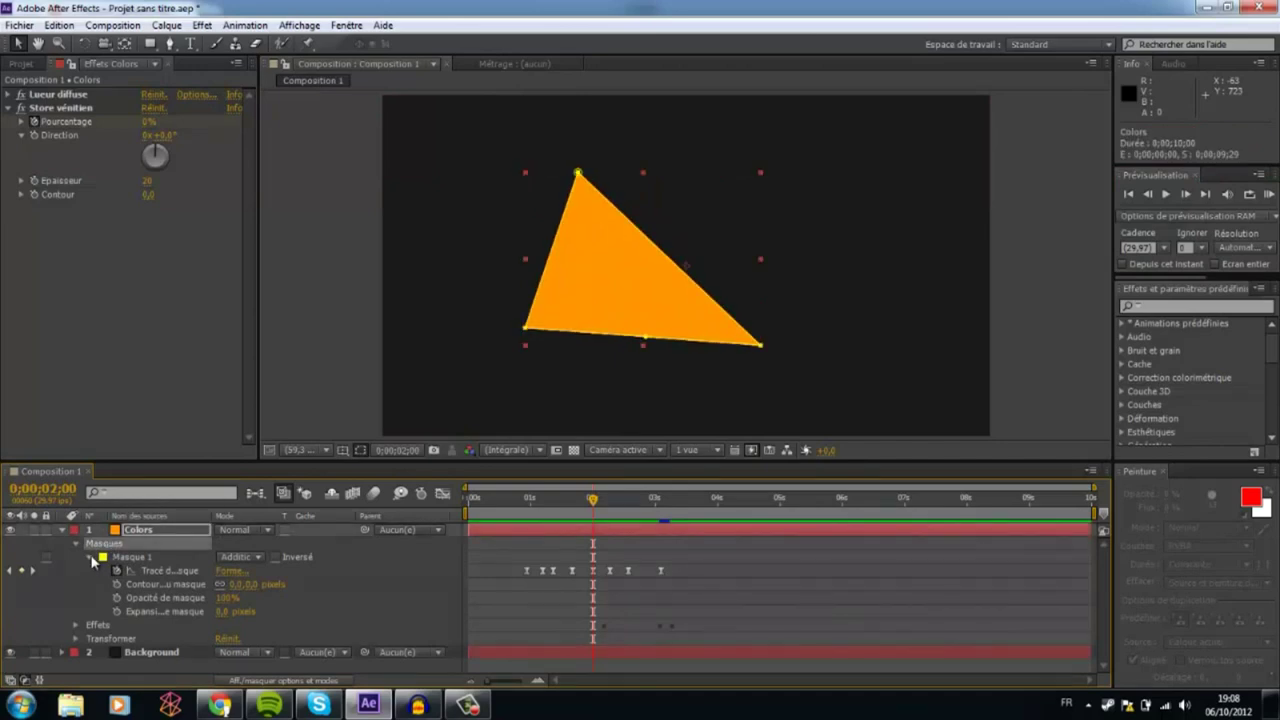
pyautogui.click(90, 558)
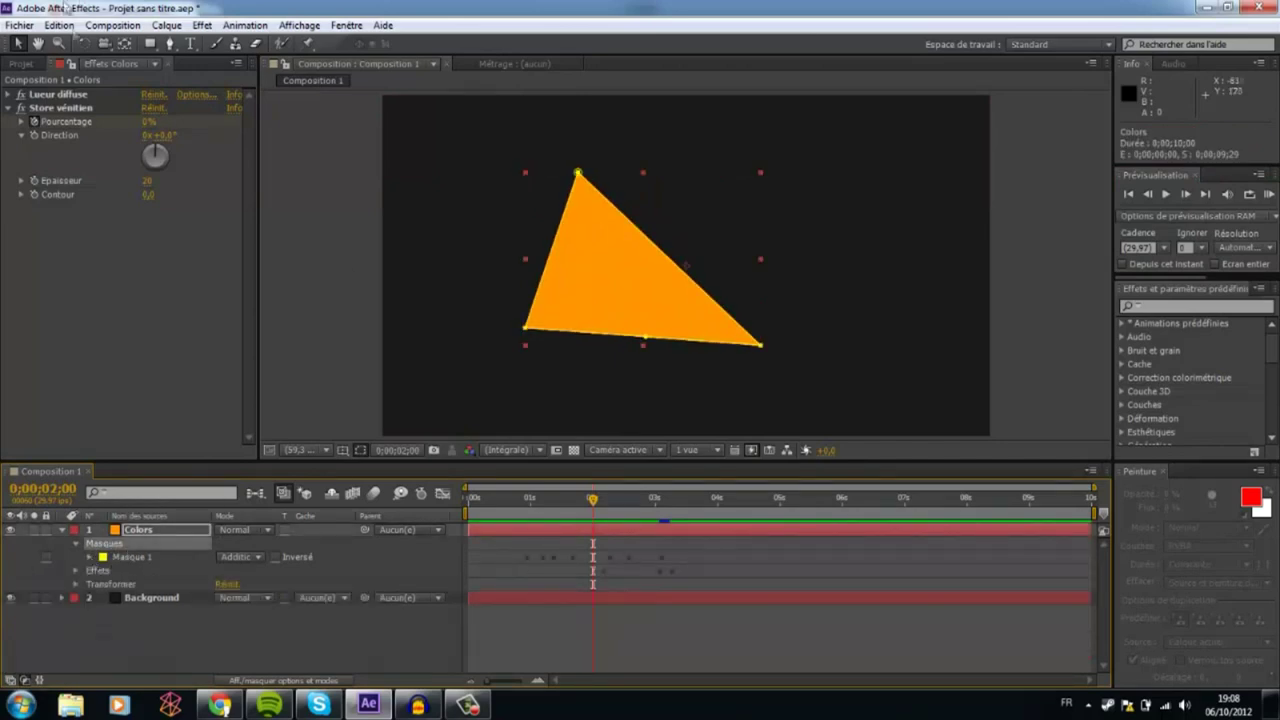
# - Move the current time to 0;00;03;29 and delete the Colors layer from Composition 1
pyautogui.click(160, 52)
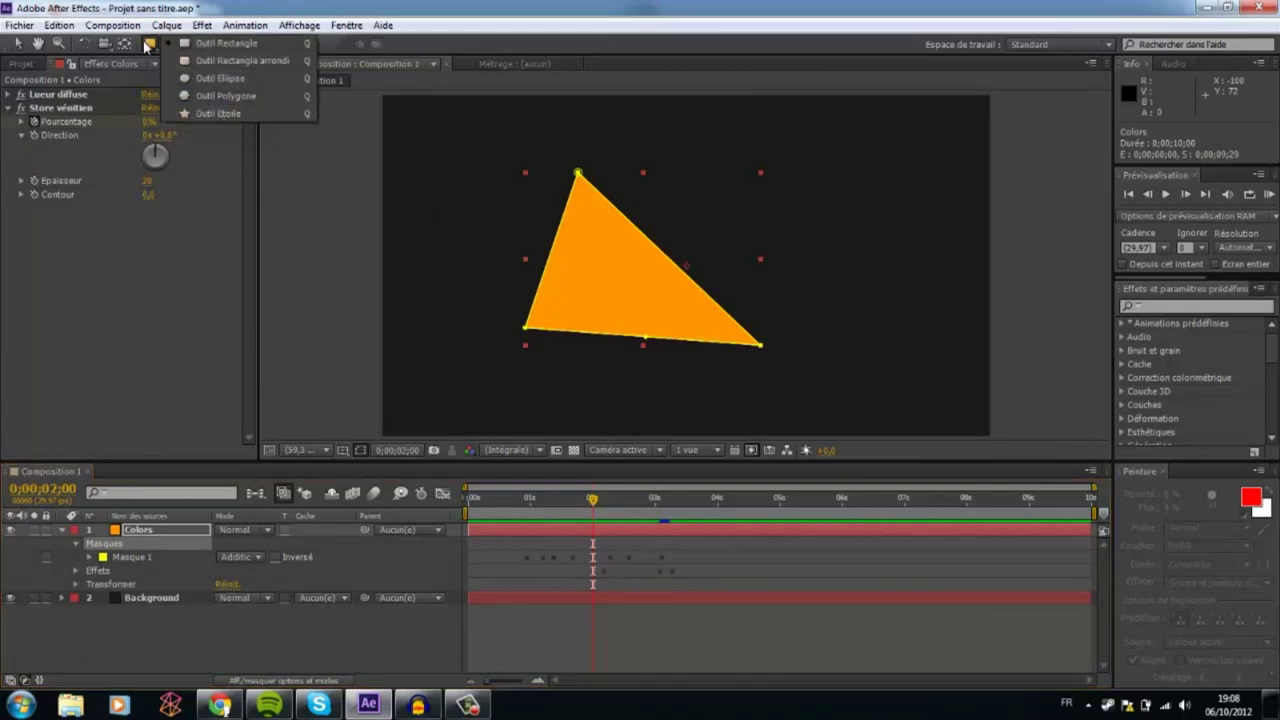
pyautogui.click(150, 45)
pyautogui.moveTo(593, 499); pyautogui.dragTo(716, 502)
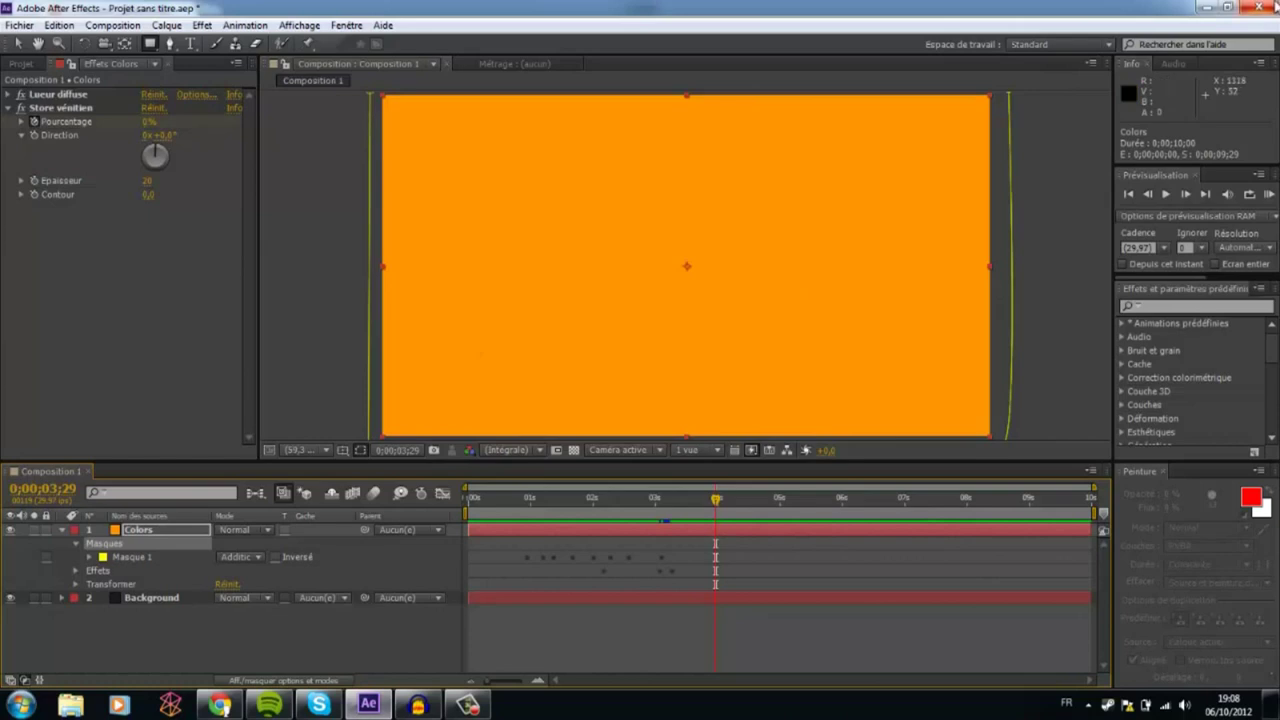
pyautogui.click(161, 533)
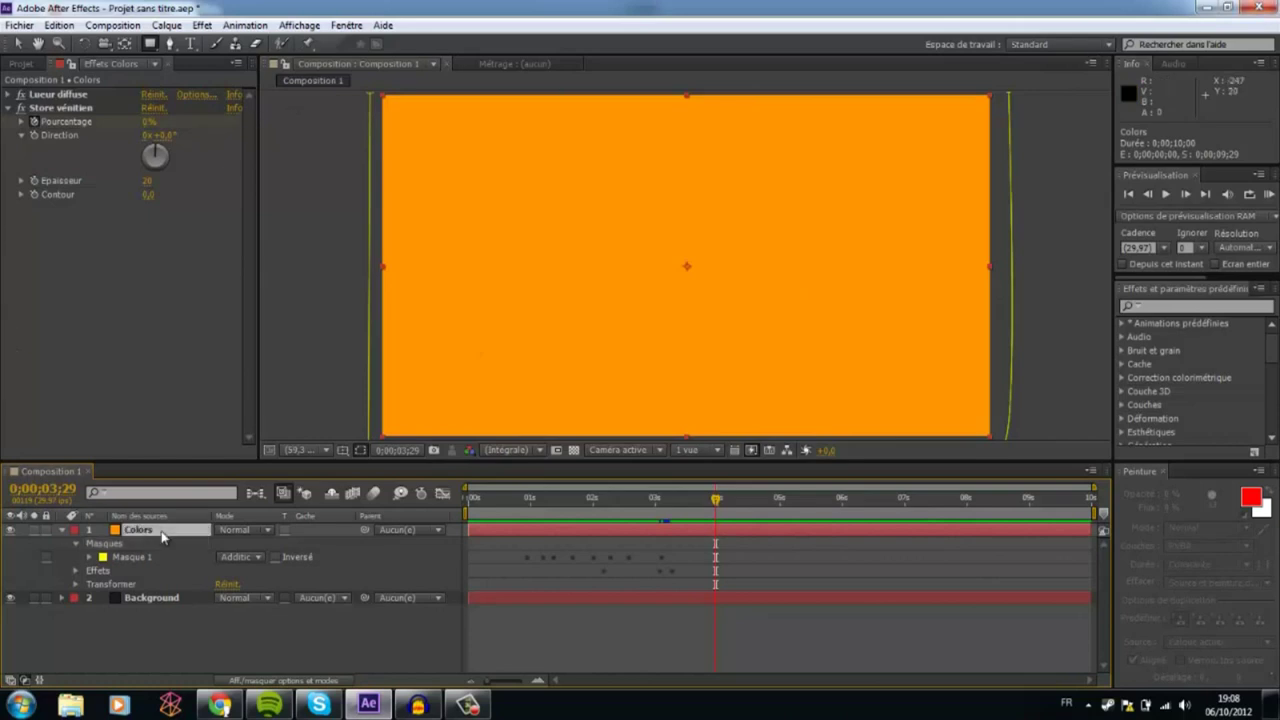
pyautogui.press('Delete')
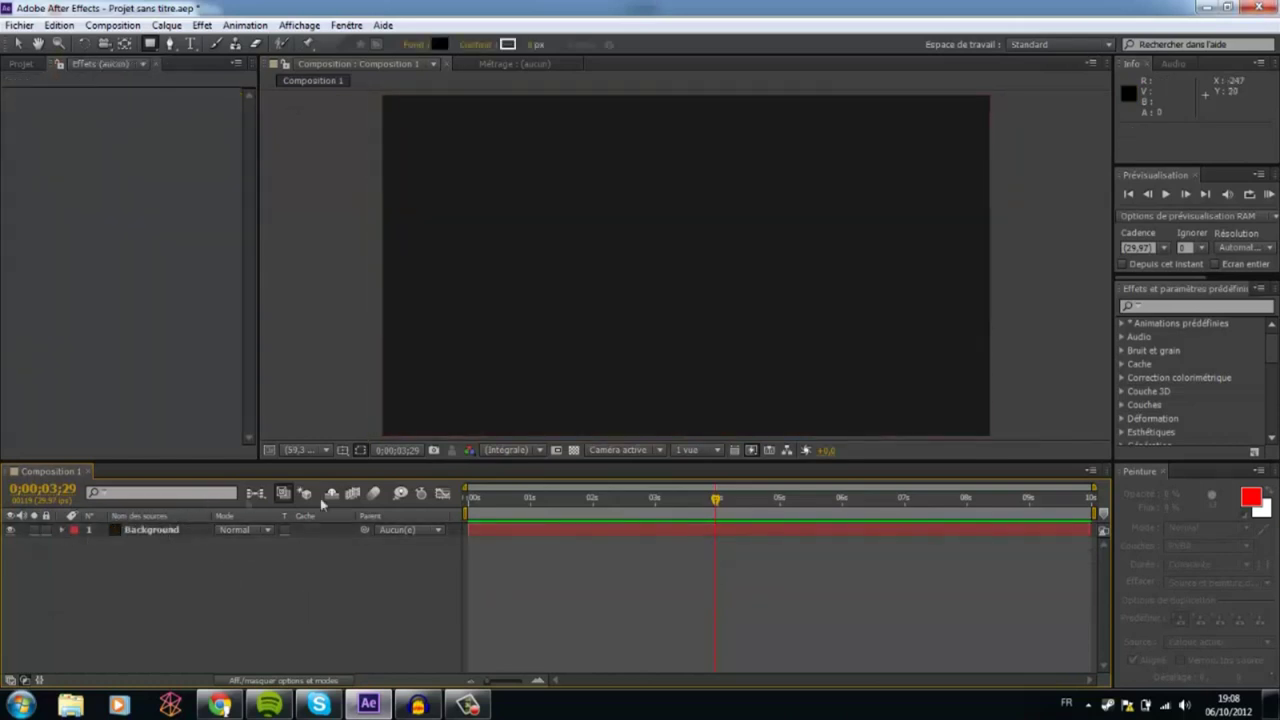
pyautogui.click(20, 63)
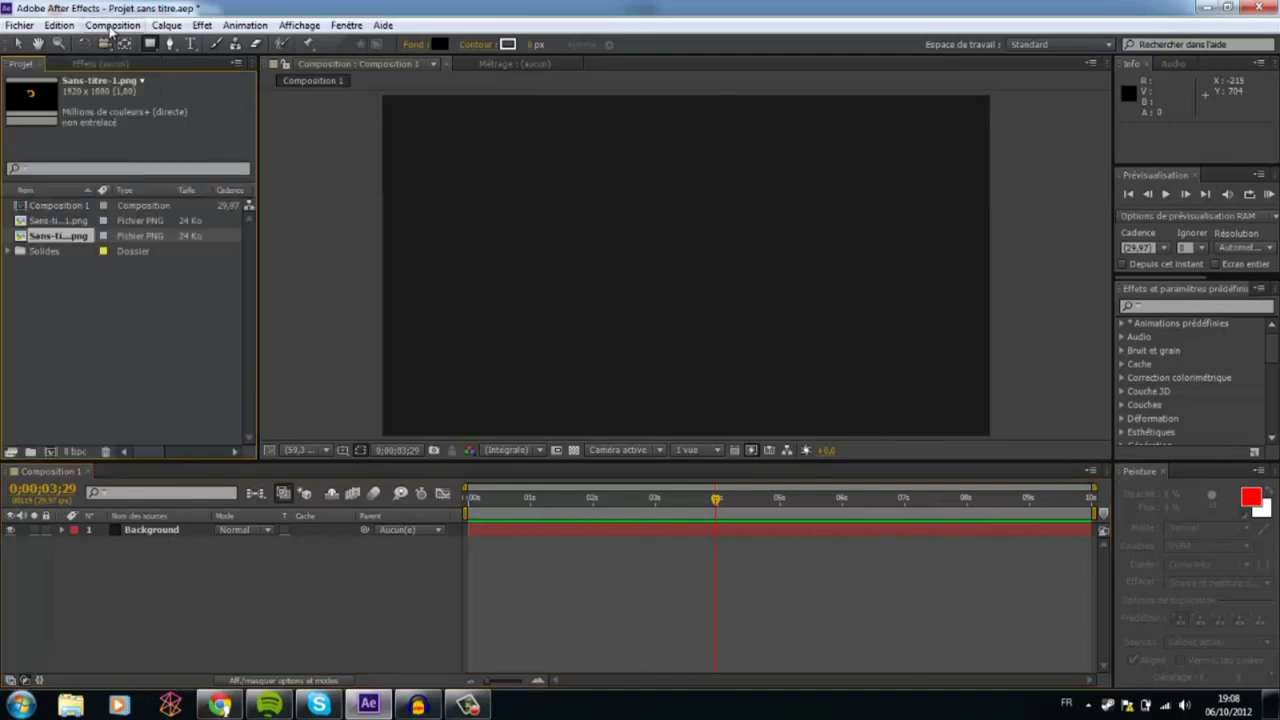
pyautogui.click(112, 25)
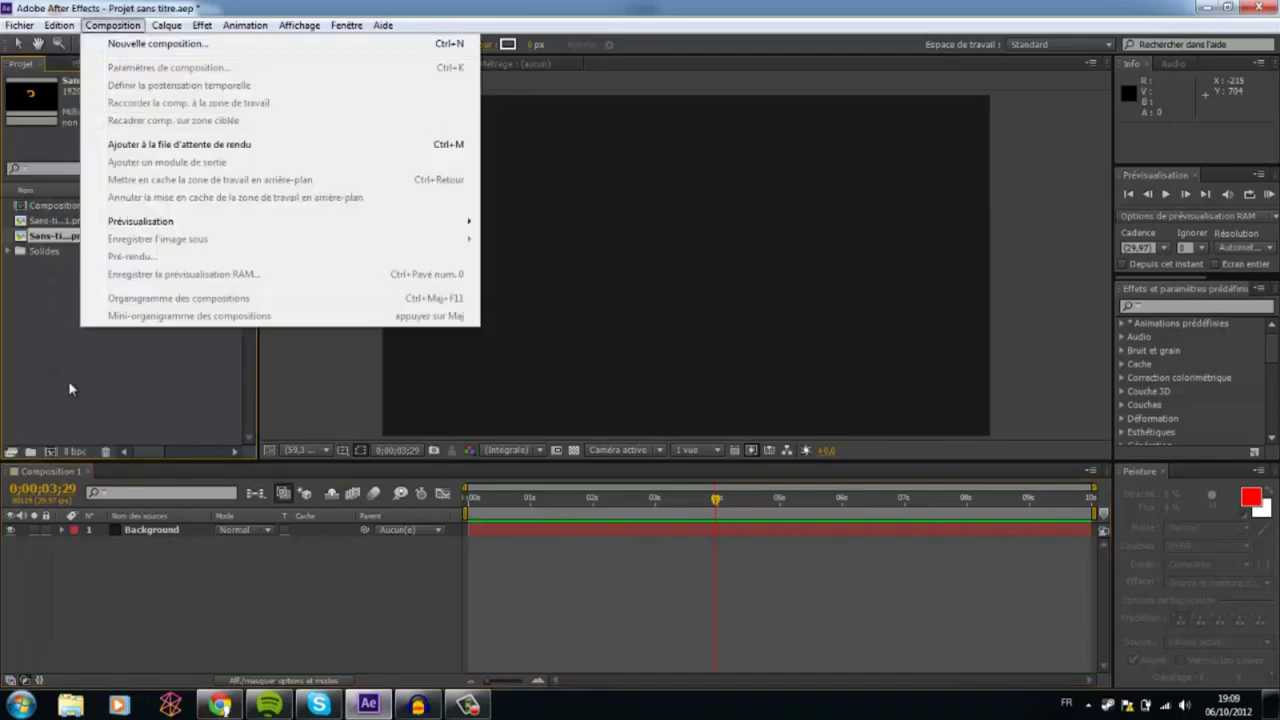
pyautogui.click(452, 706)
pyautogui.click(418, 706)
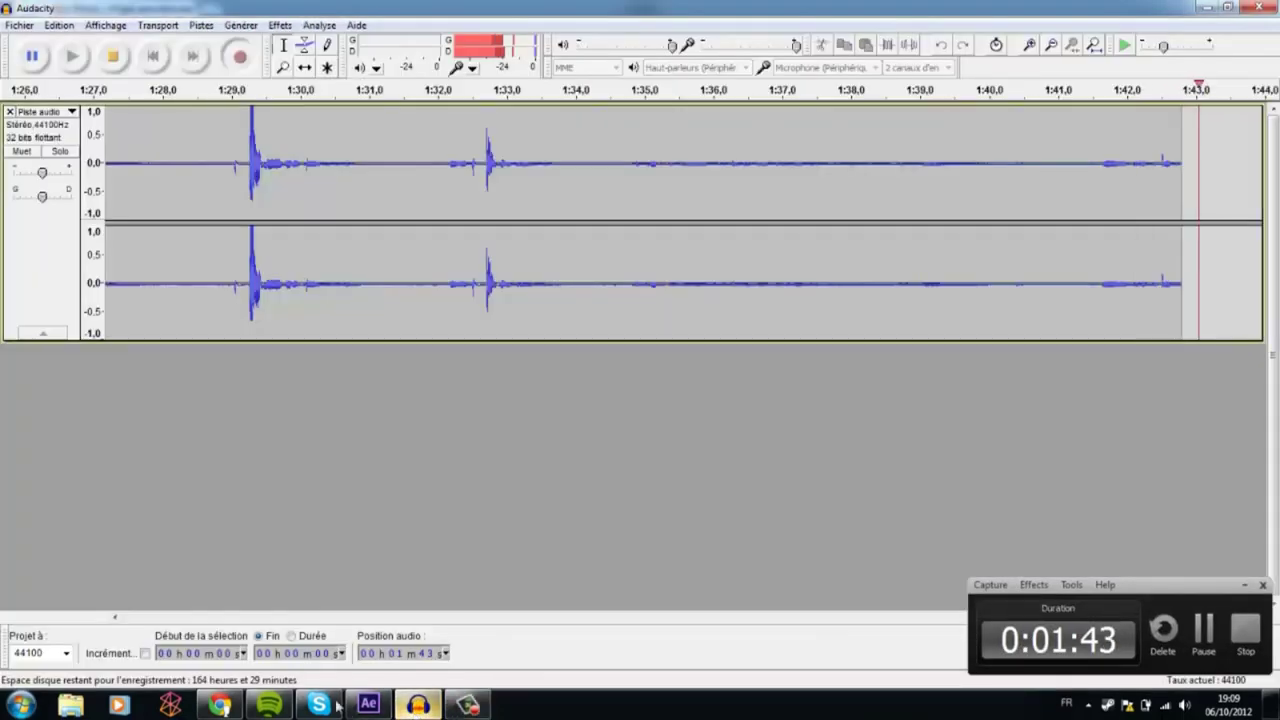
pyautogui.click(220, 706)
pyautogui.click(370, 706)
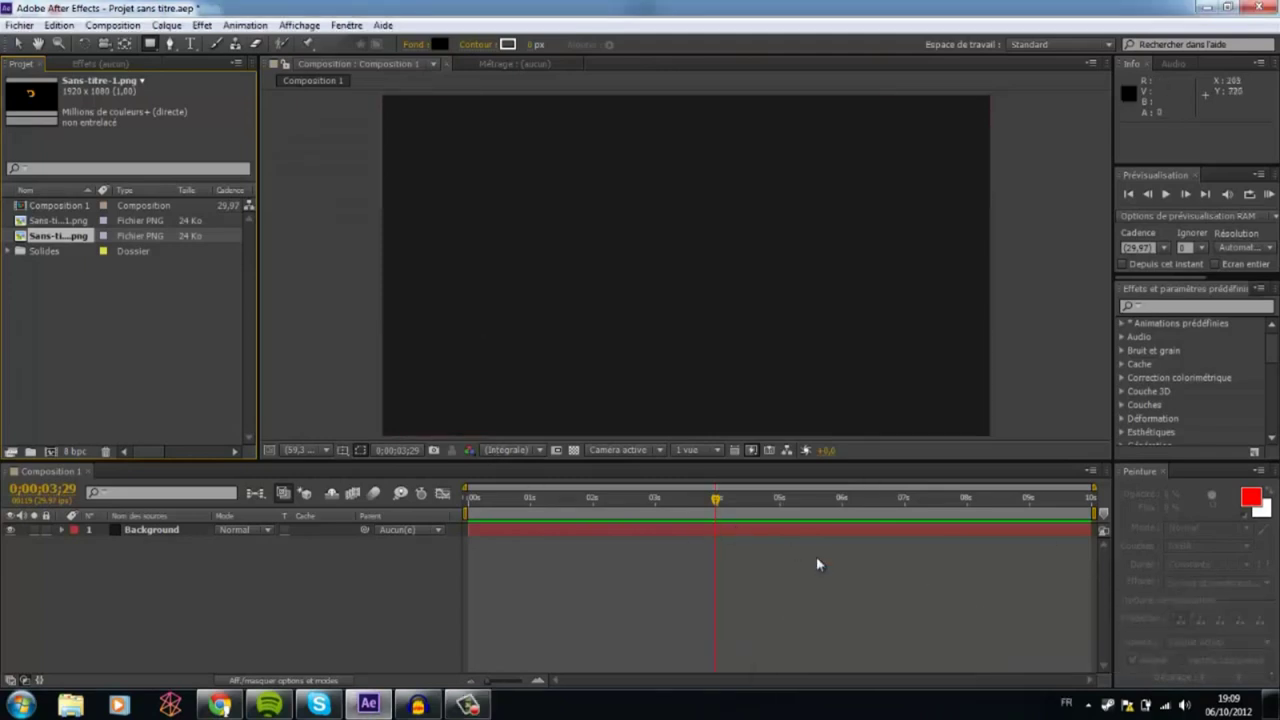
# - Select the Background layer and toggle its visibility off and back on to check what it contributes
pyautogui.click(171, 44)
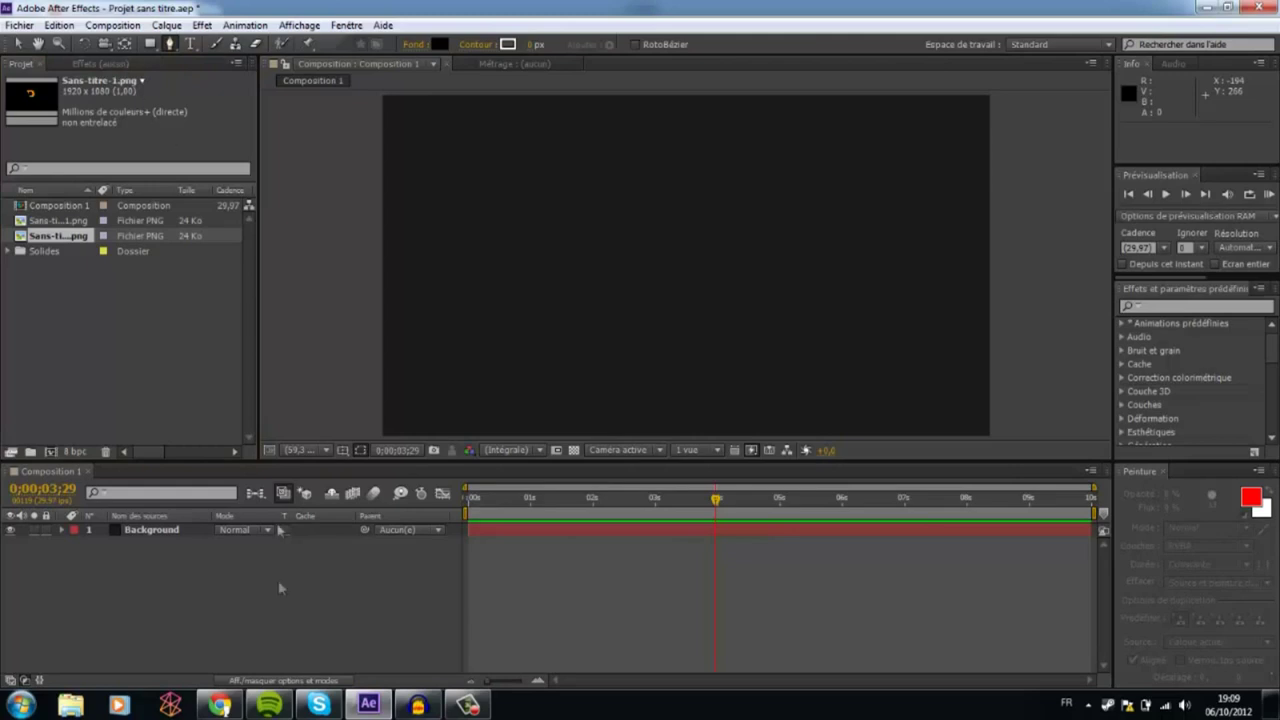
pyautogui.click(170, 530)
pyautogui.click(151, 530)
pyautogui.click(17, 44)
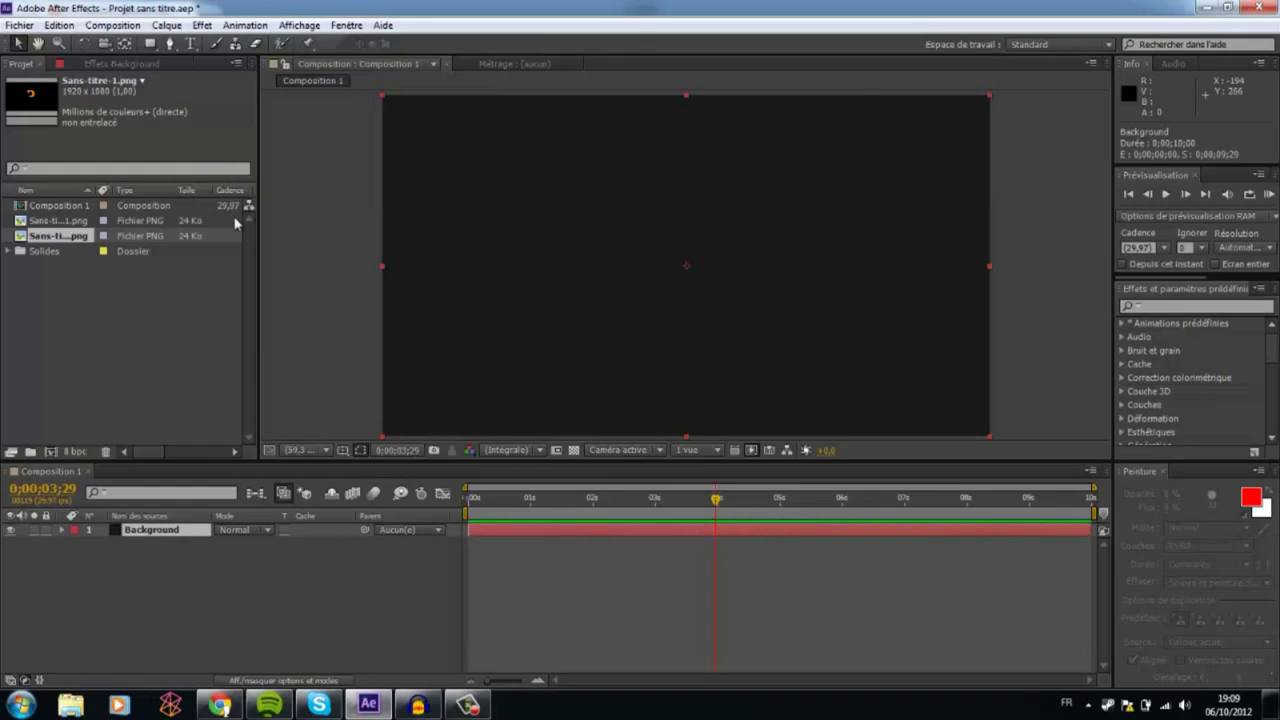
pyautogui.click(10, 531)
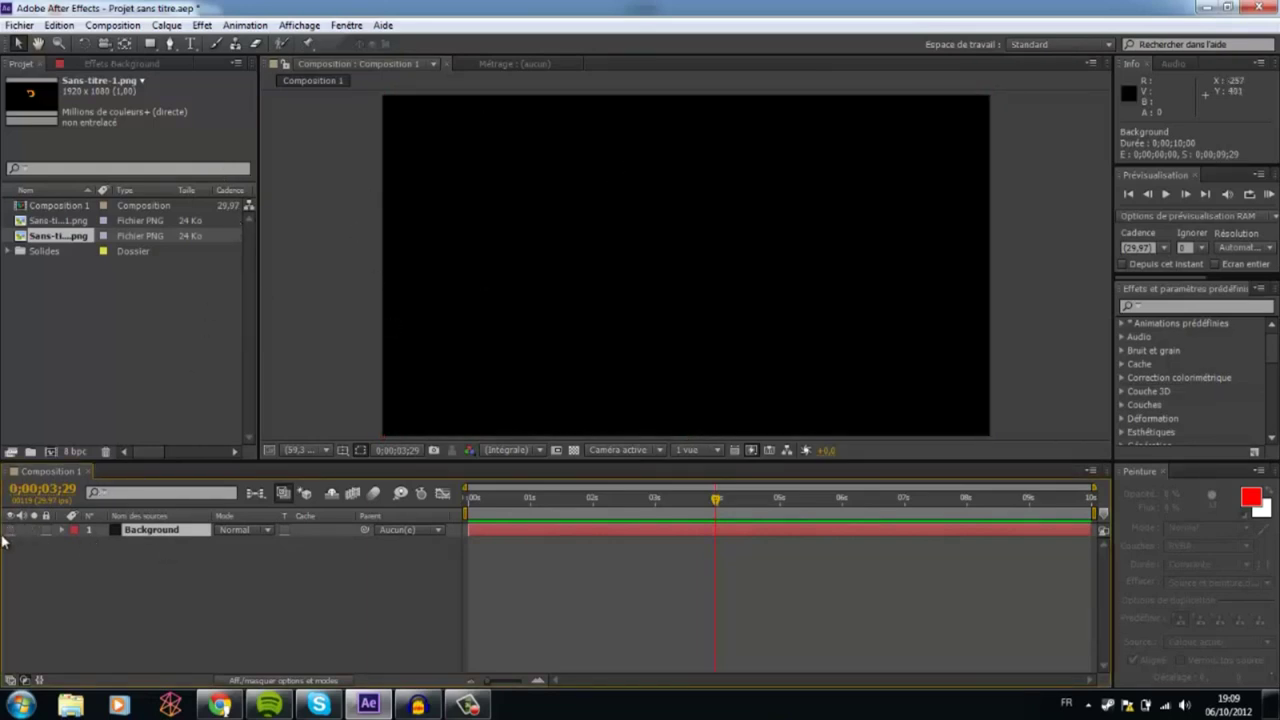
pyautogui.click(11, 531)
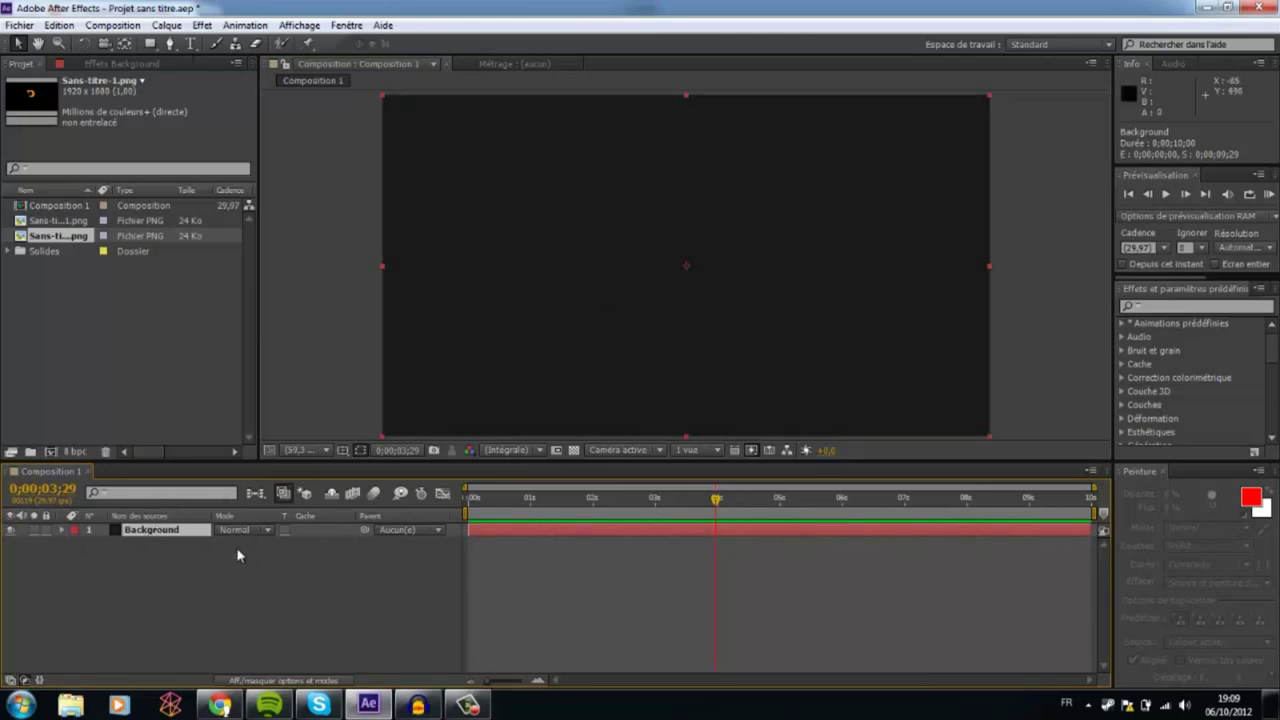
# - Create a 1280 × 720 px solid named Colors in orange FF9600 above the Background layer
pyautogui.rightClick(287, 568)
pyautogui.moveTo(346, 396)
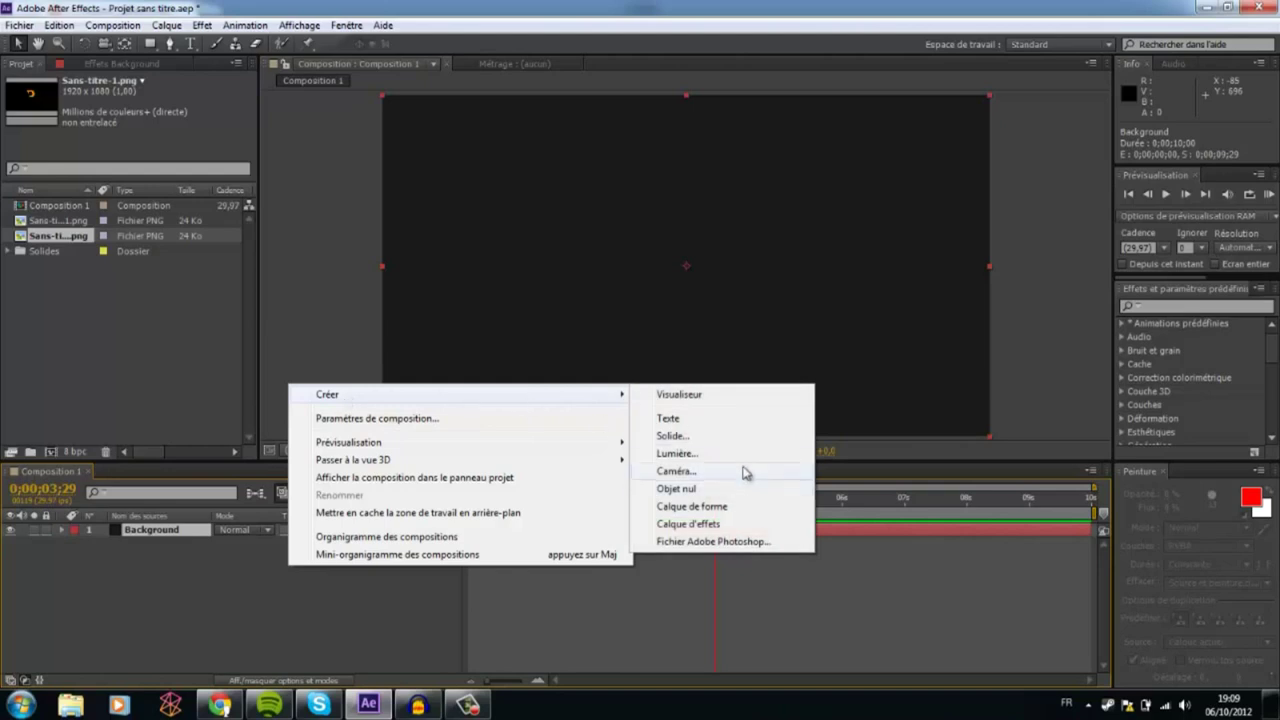
pyautogui.click(737, 436)
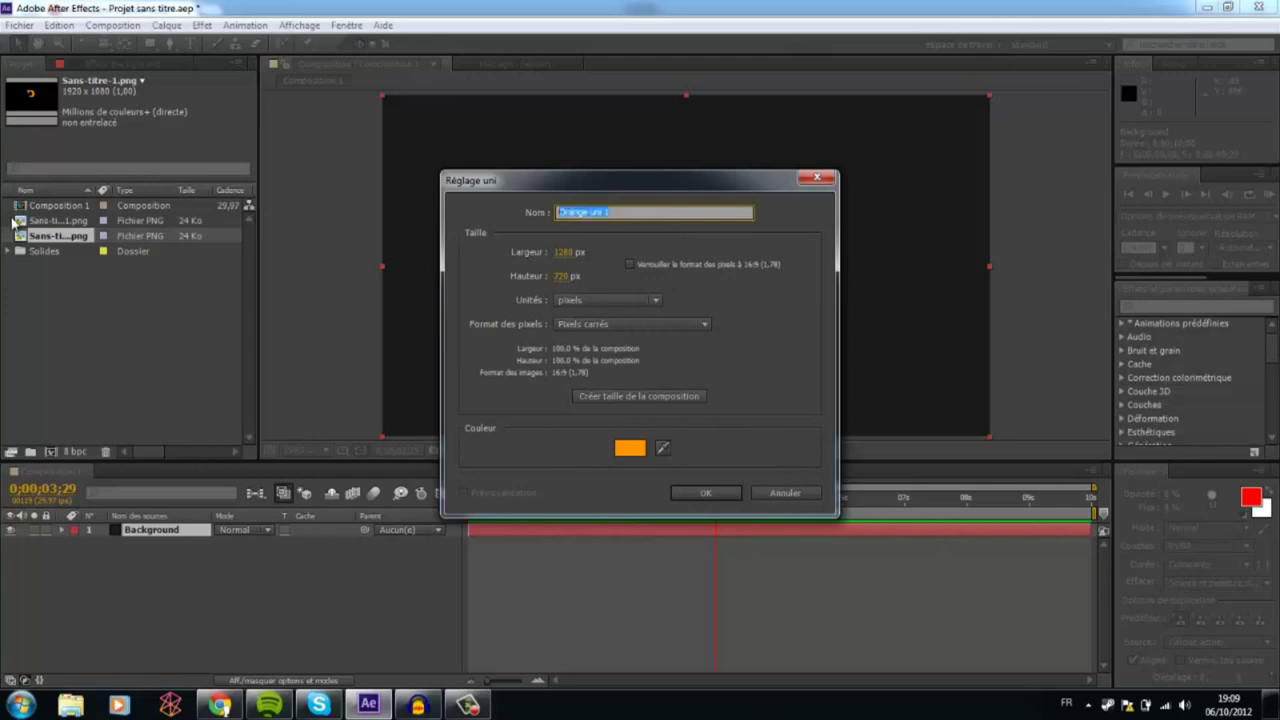
pyautogui.write('C')
pyautogui.click(628, 264)
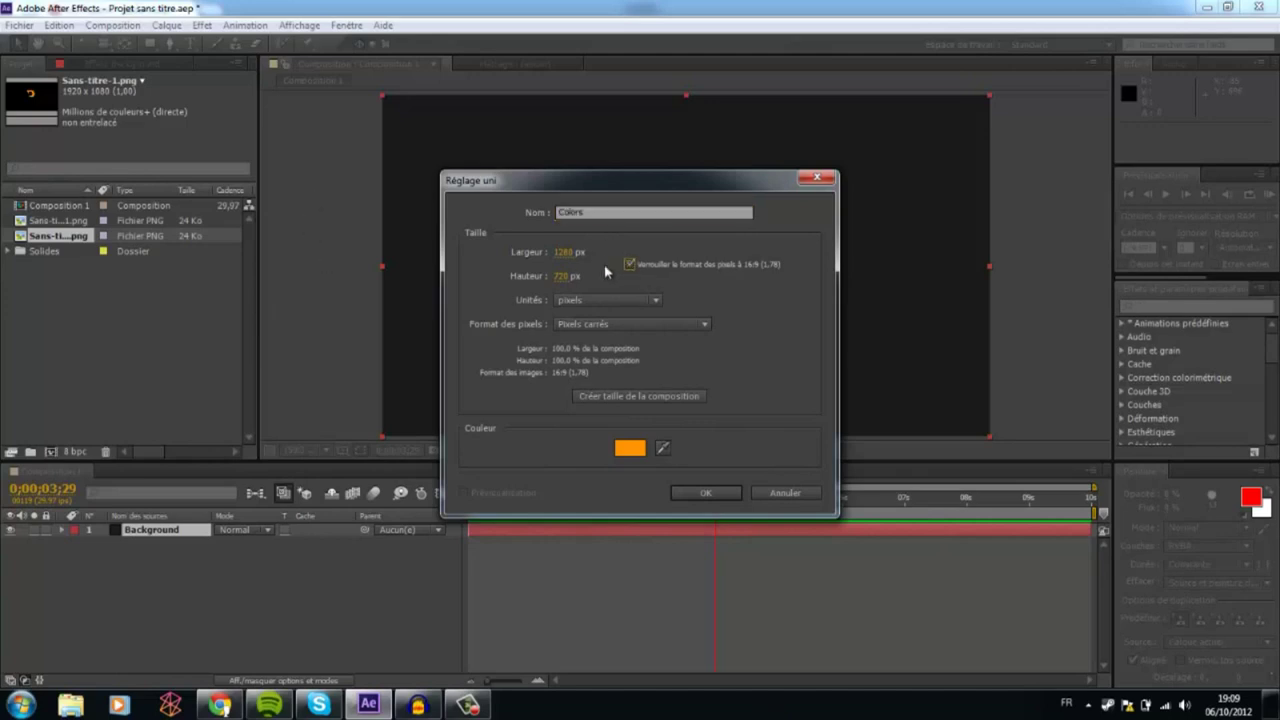
pyautogui.click(640, 452)
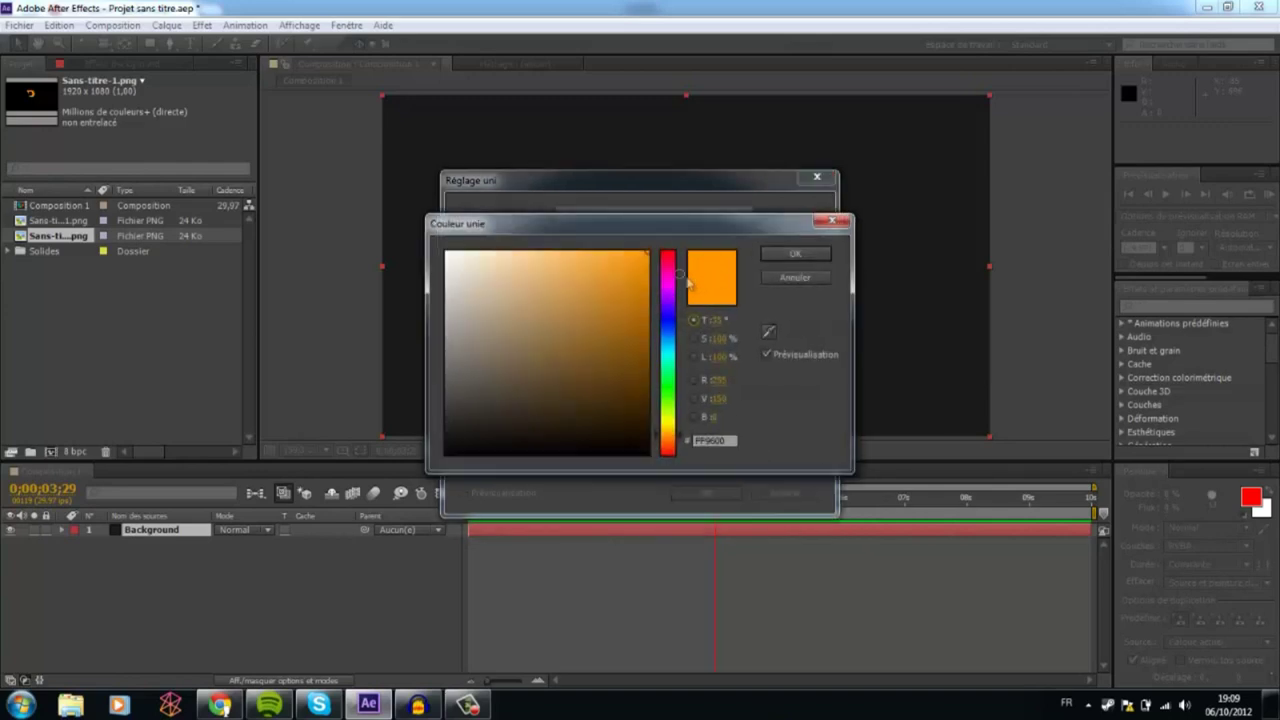
pyautogui.click(772, 256)
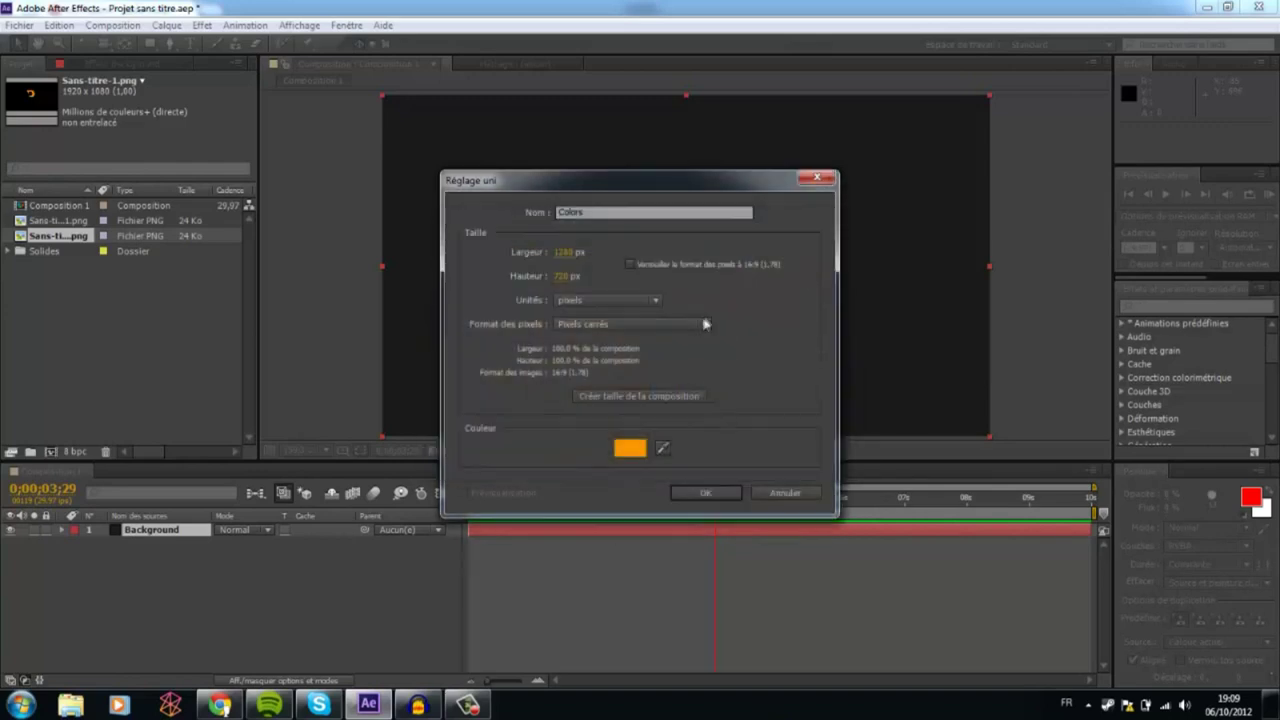
pyautogui.click(705, 493)
pyautogui.click(234, 706)
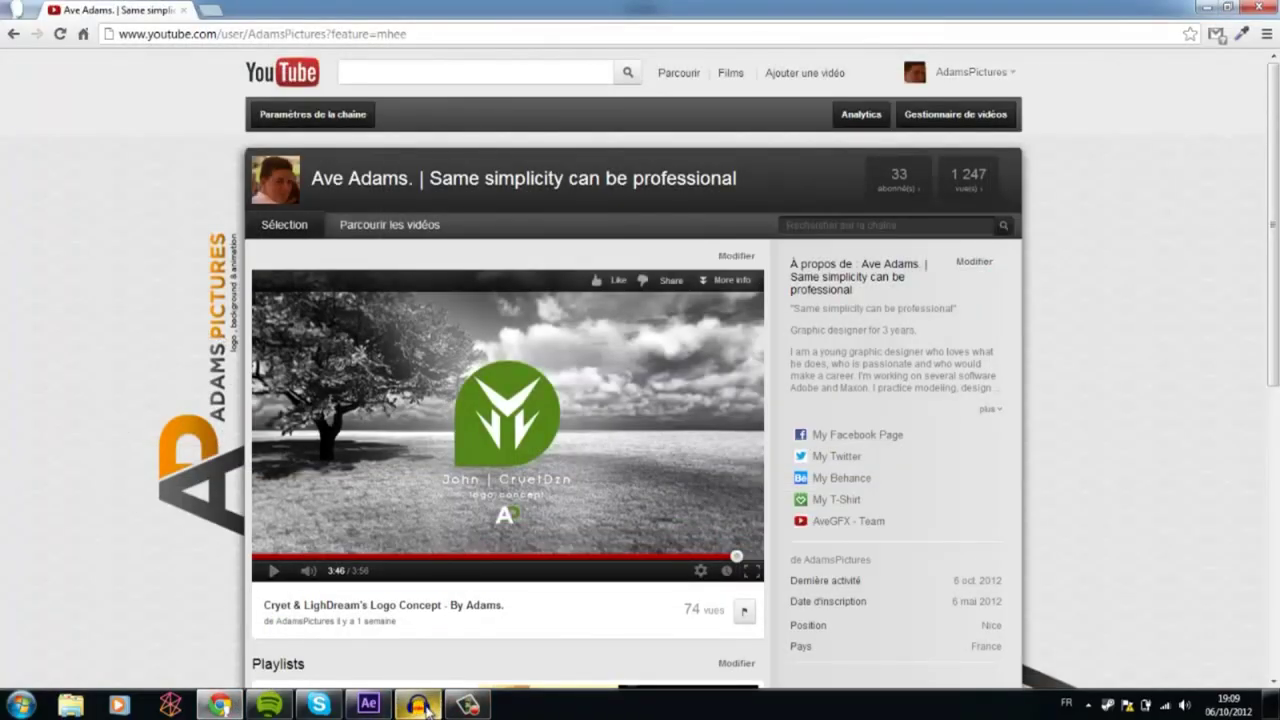
pyautogui.click(368, 705)
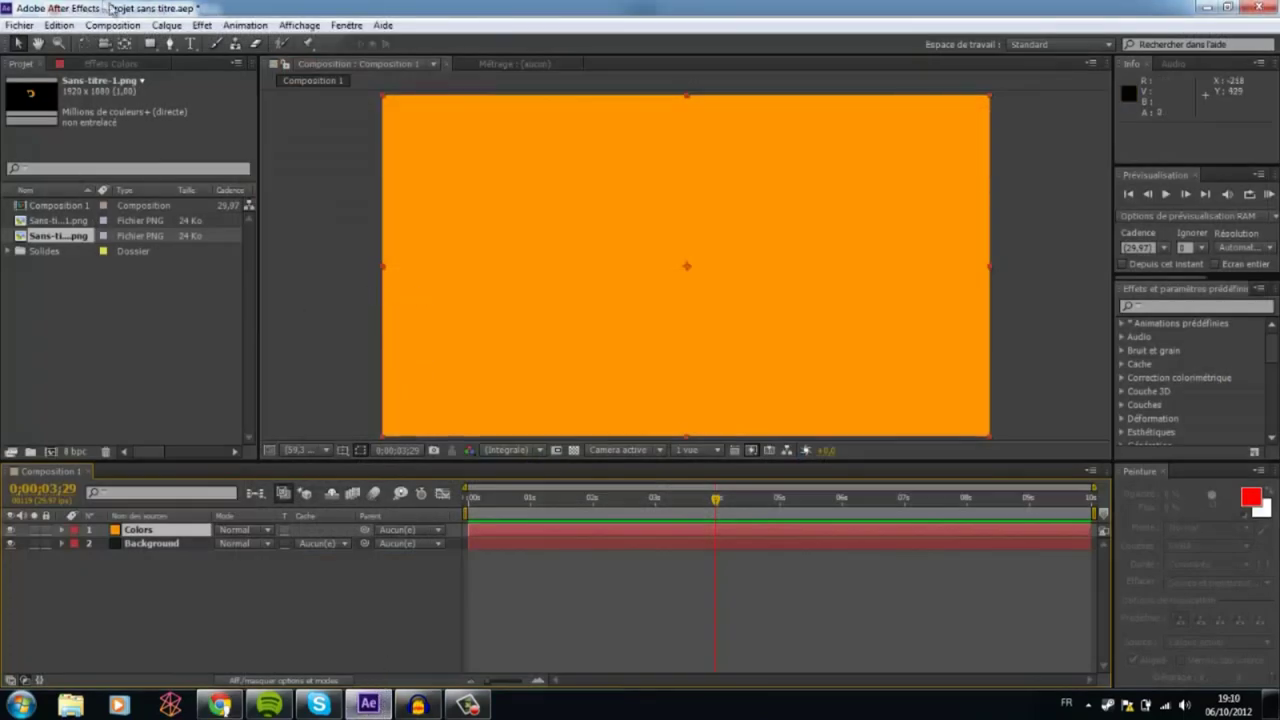
# - Draw a closed triangular mask with the Pen tool around the middle of the Colors solid and return to the Selection tool
pyautogui.click(167, 45)
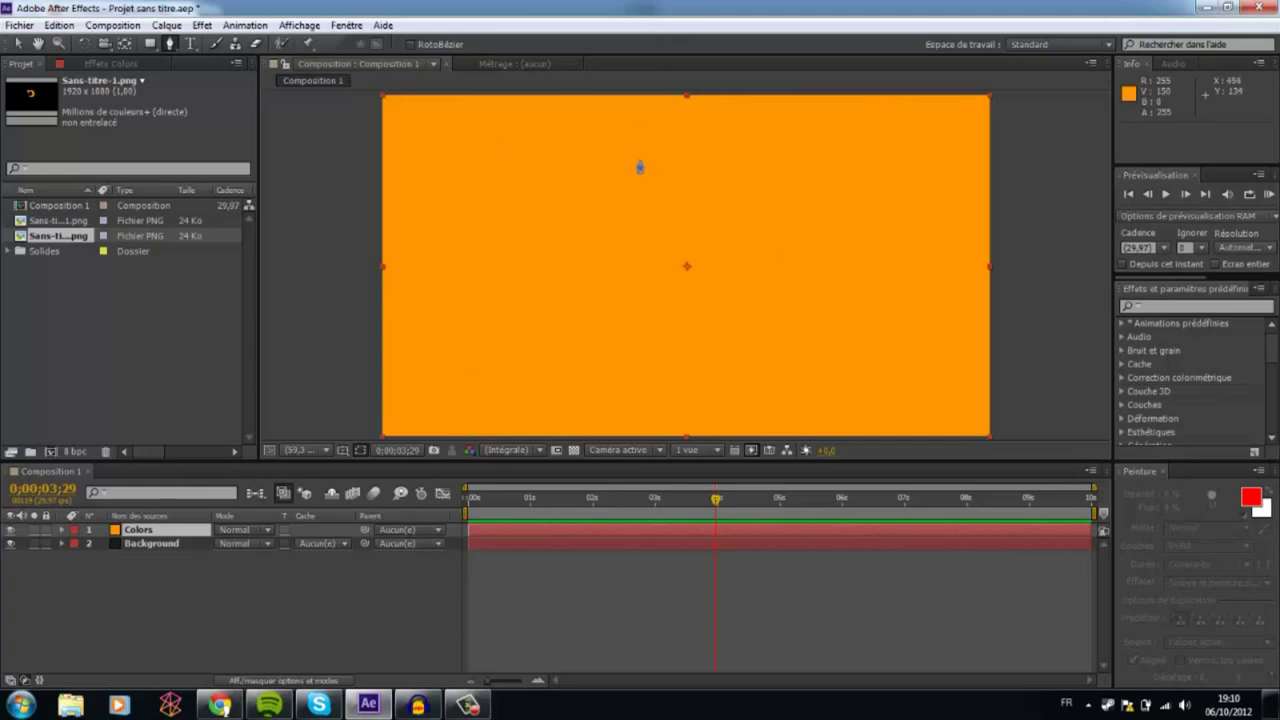
pyautogui.click(630, 155)
pyautogui.click(556, 287)
pyautogui.click(835, 343)
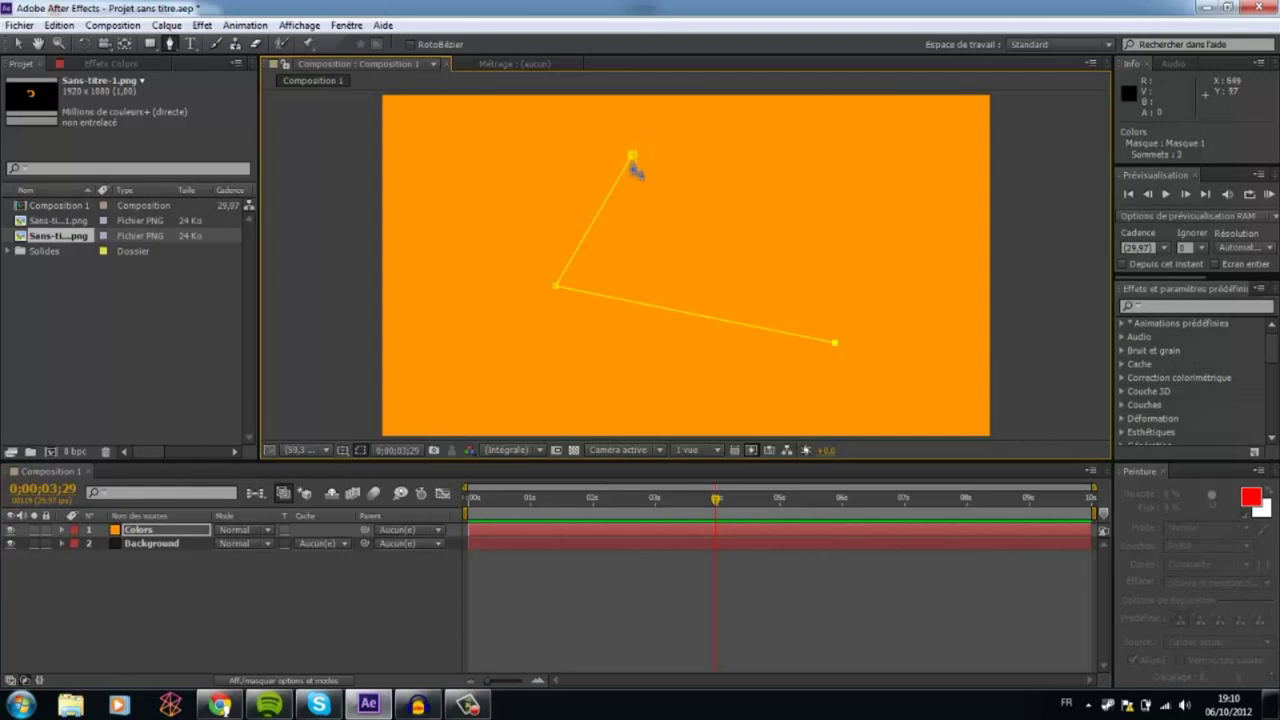
pyautogui.click(632, 157)
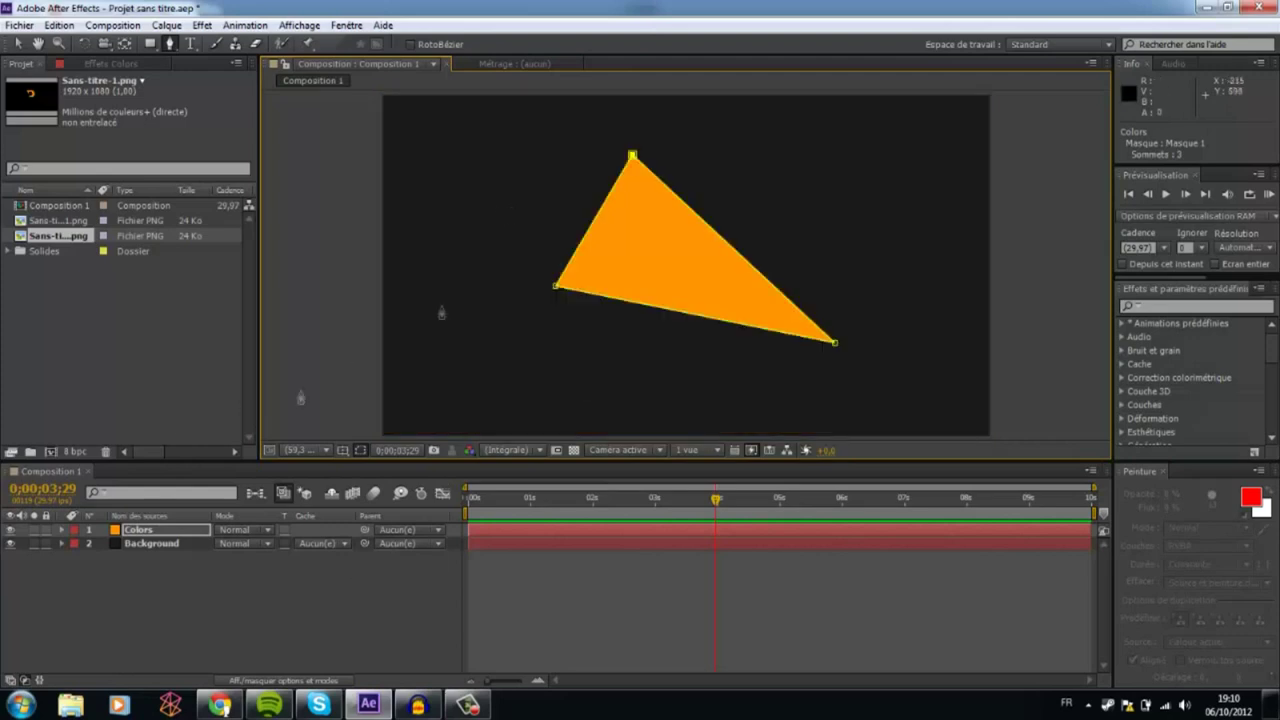
pyautogui.click(14, 46)
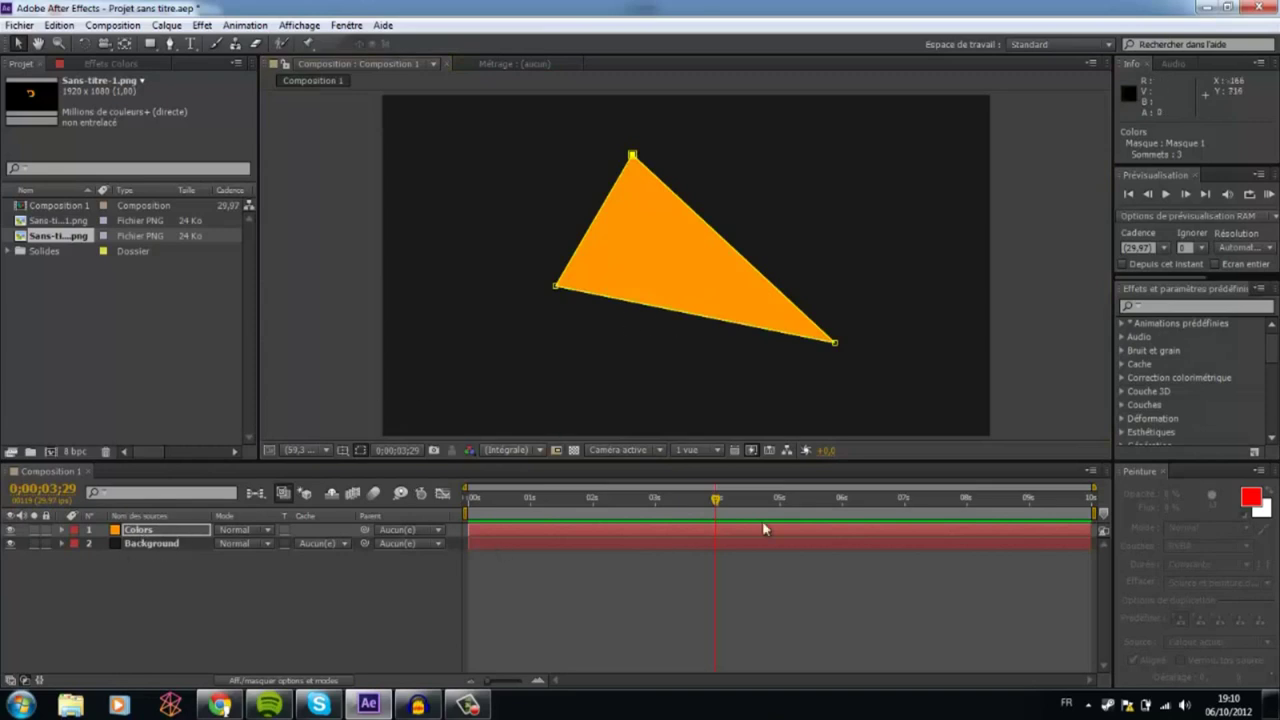
# - Expand the properties of Masque 1 on the Colors layer and enable mask path keyframing at 0;00;09;00
pyautogui.click(160, 531)
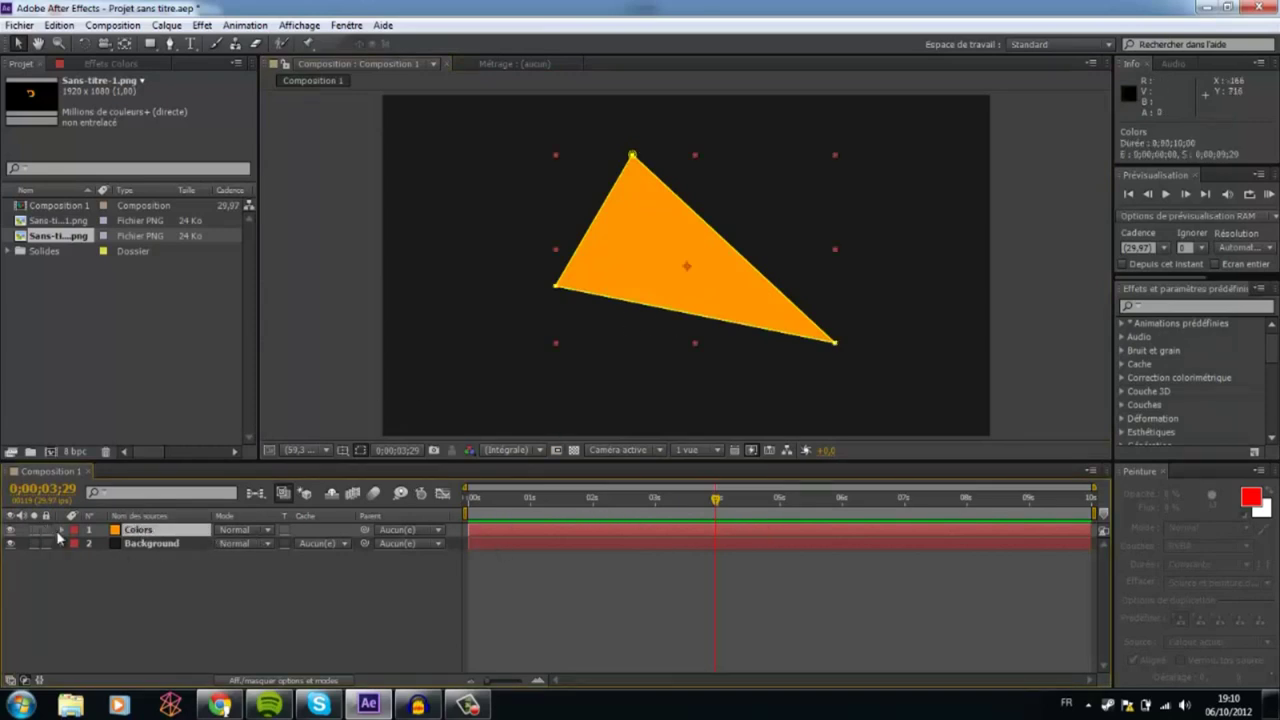
pyautogui.click(62, 530)
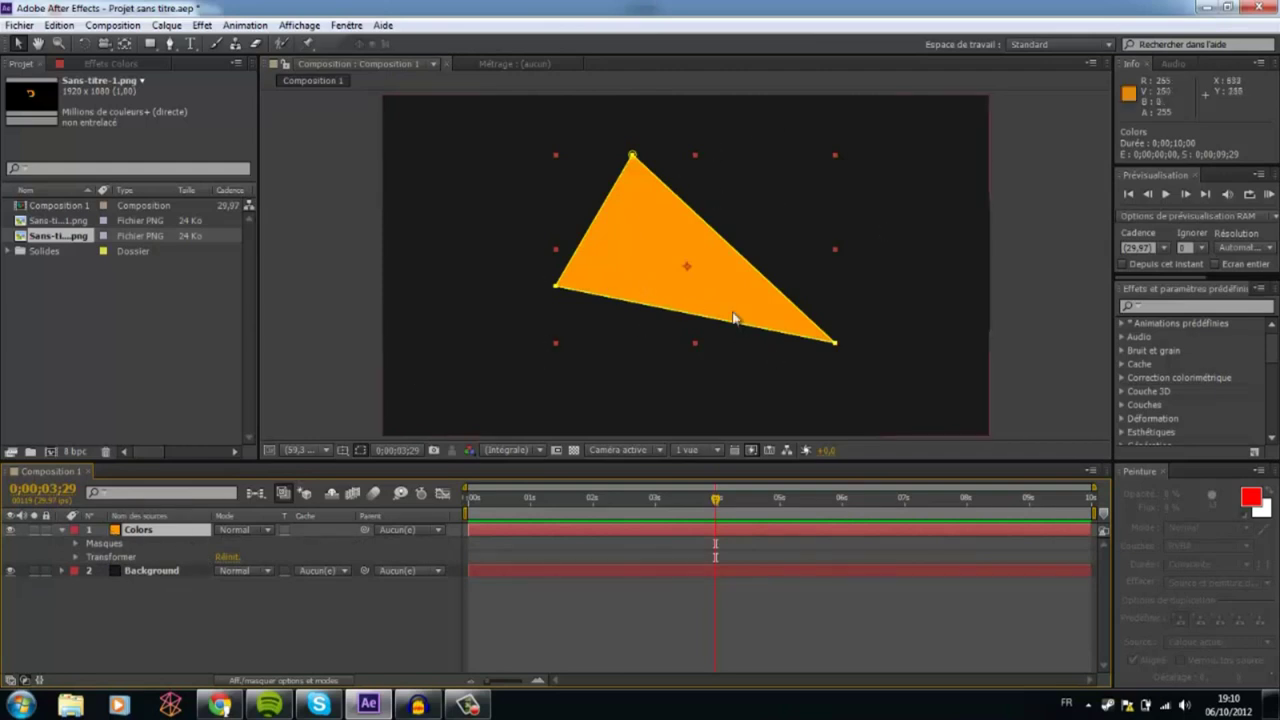
pyautogui.click(76, 544)
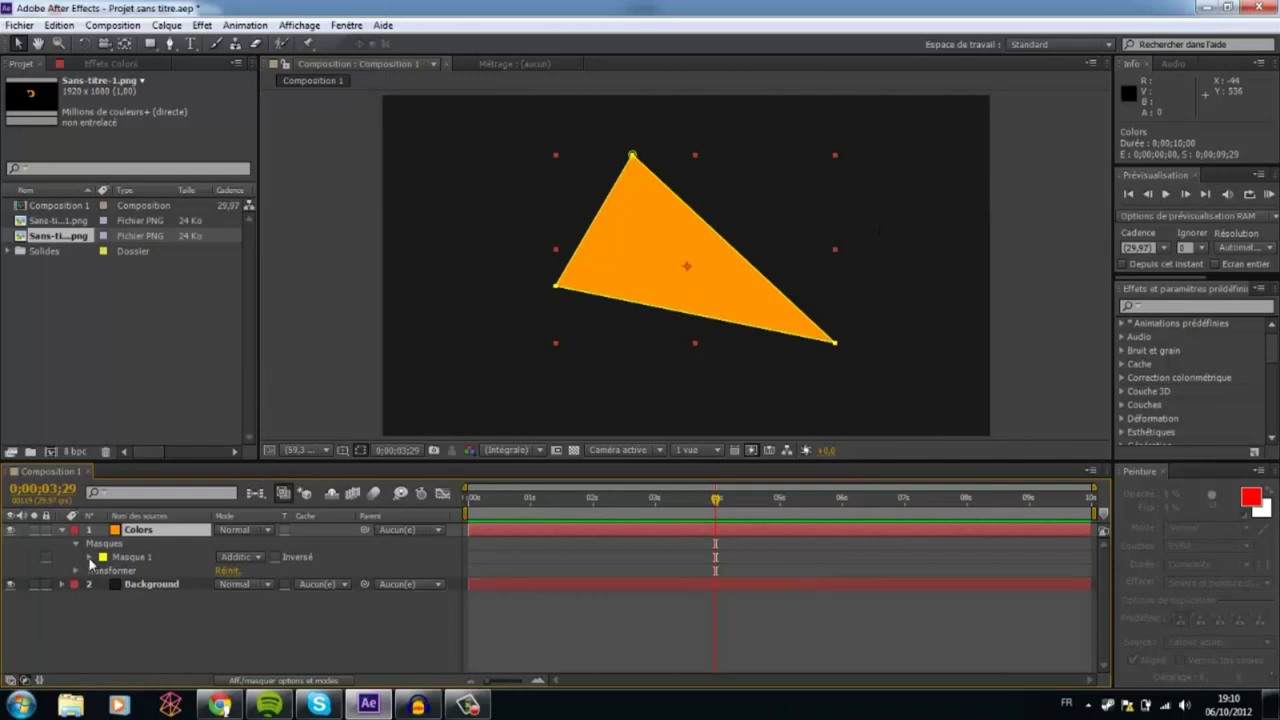
pyautogui.click(89, 558)
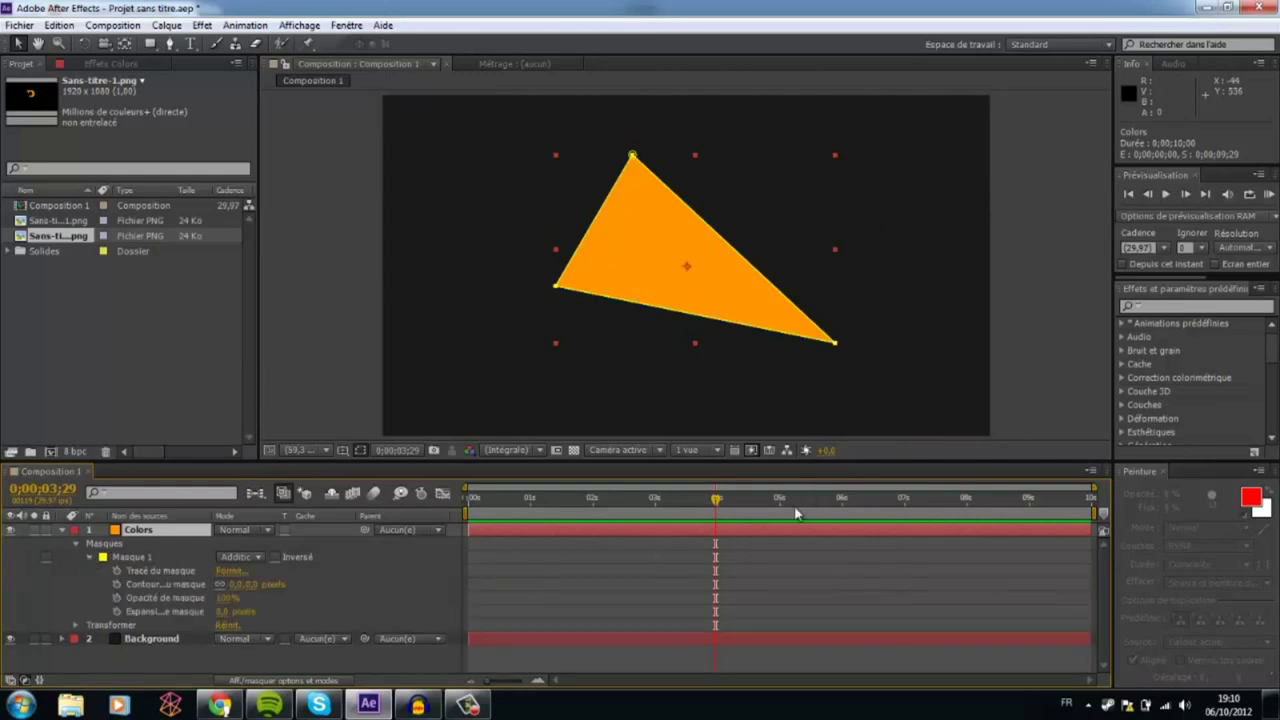
pyautogui.click(720, 498)
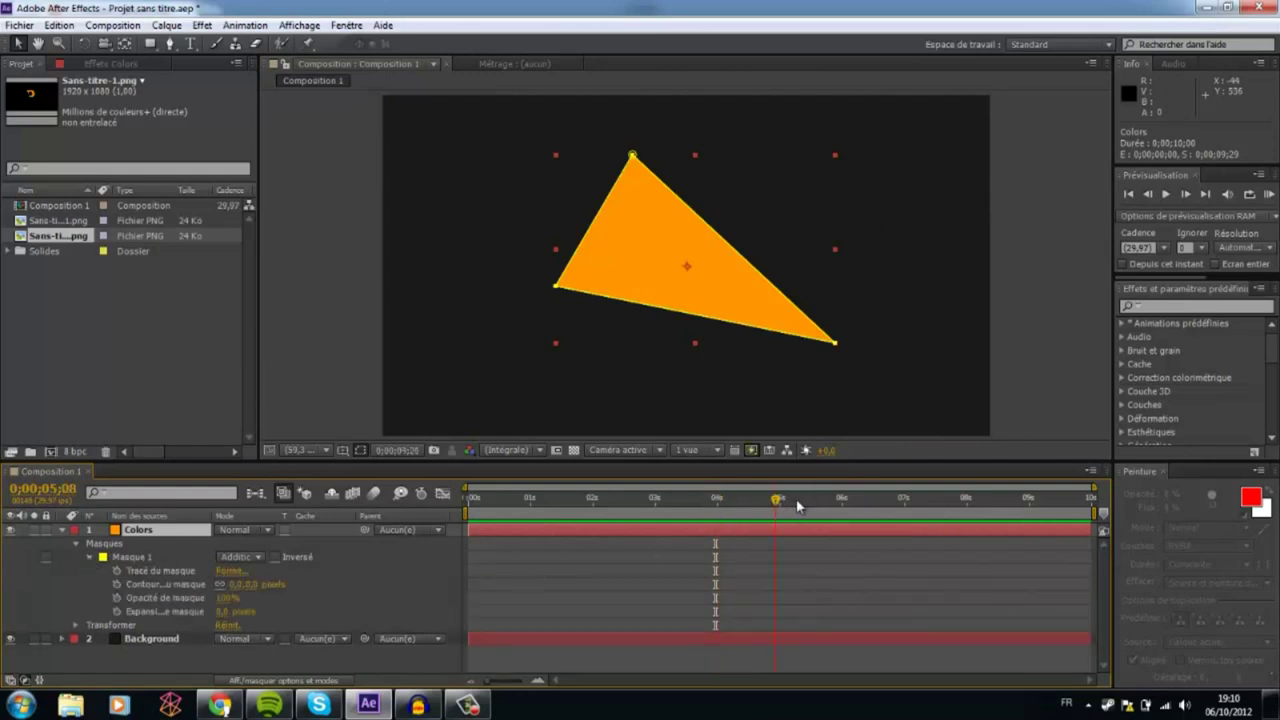
pyautogui.moveTo(715, 503); pyautogui.dragTo(935, 500)
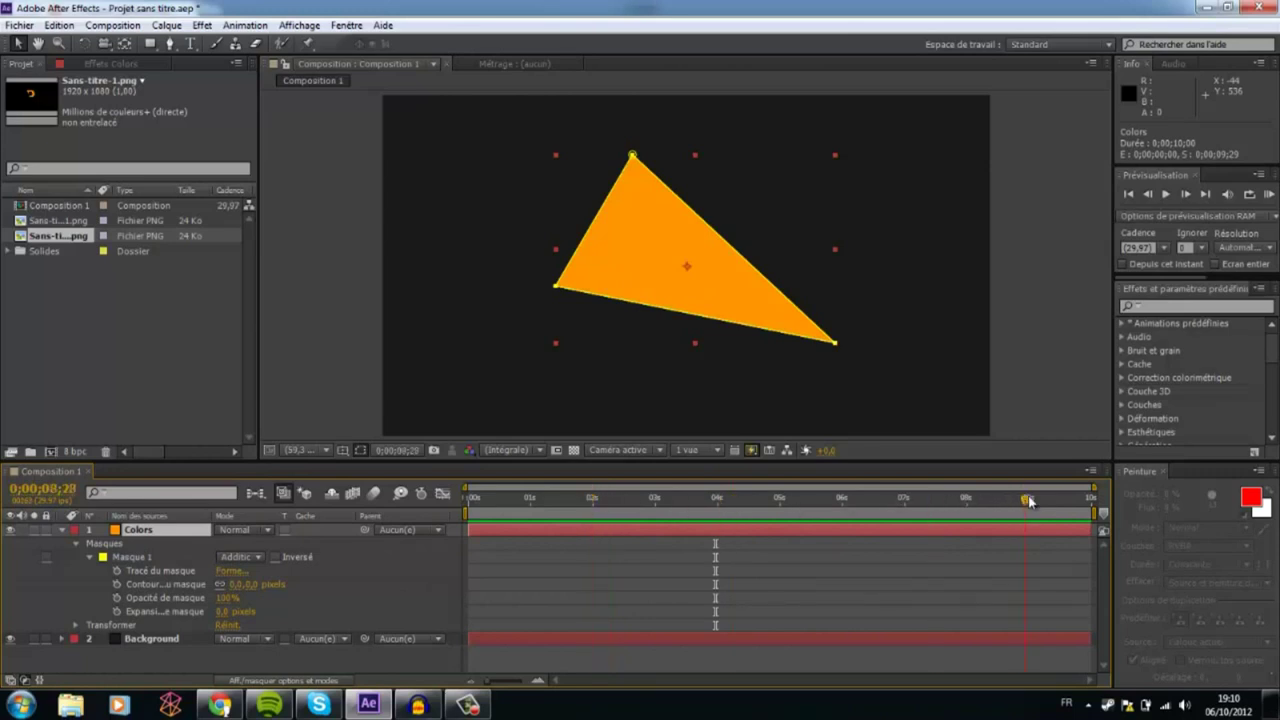
pyautogui.click(133, 572)
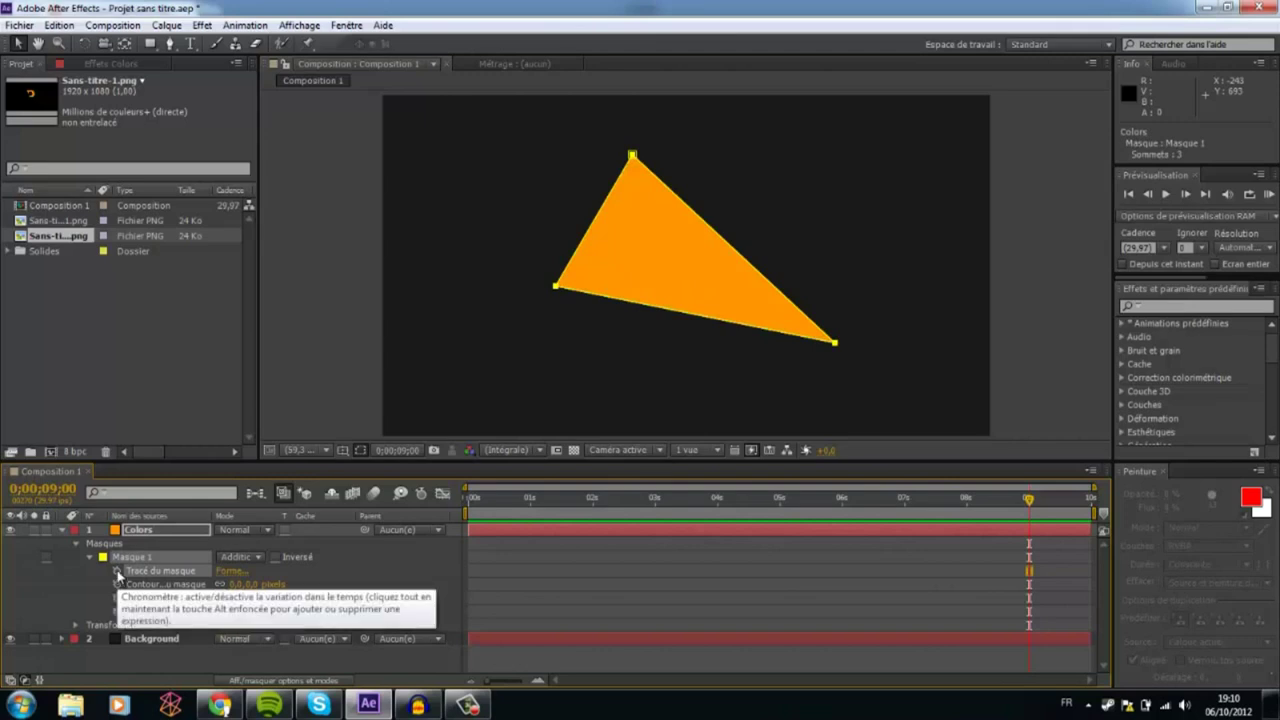
pyautogui.click(117, 571)
# - Copy the Colors layer's mask path keyframe at 0;00;09;00
pyautogui.moveTo(1012, 500); pyautogui.dragTo(642, 512)
pyautogui.click(826, 505)
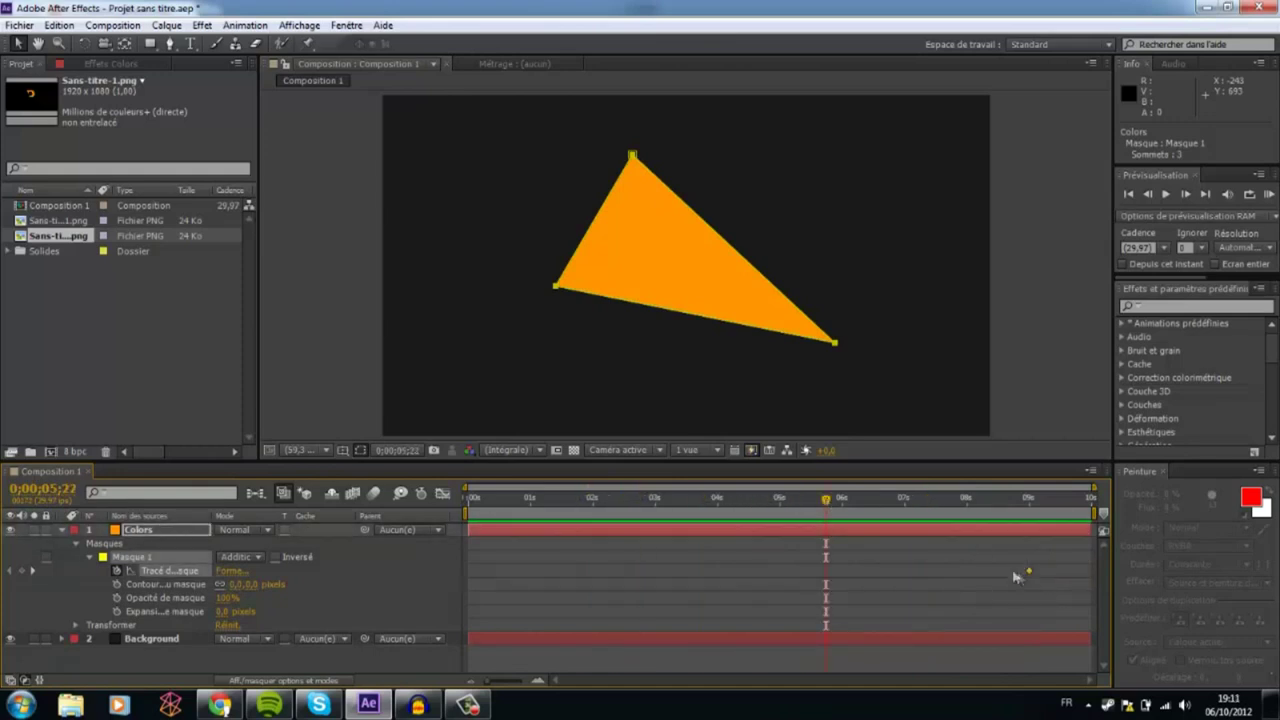
pyautogui.moveTo(1019, 563); pyautogui.dragTo(1038, 600)
pyautogui.moveTo(1000, 545); pyautogui.dragTo(1040, 595)
pyautogui.hotkey('ctrl', 'c')
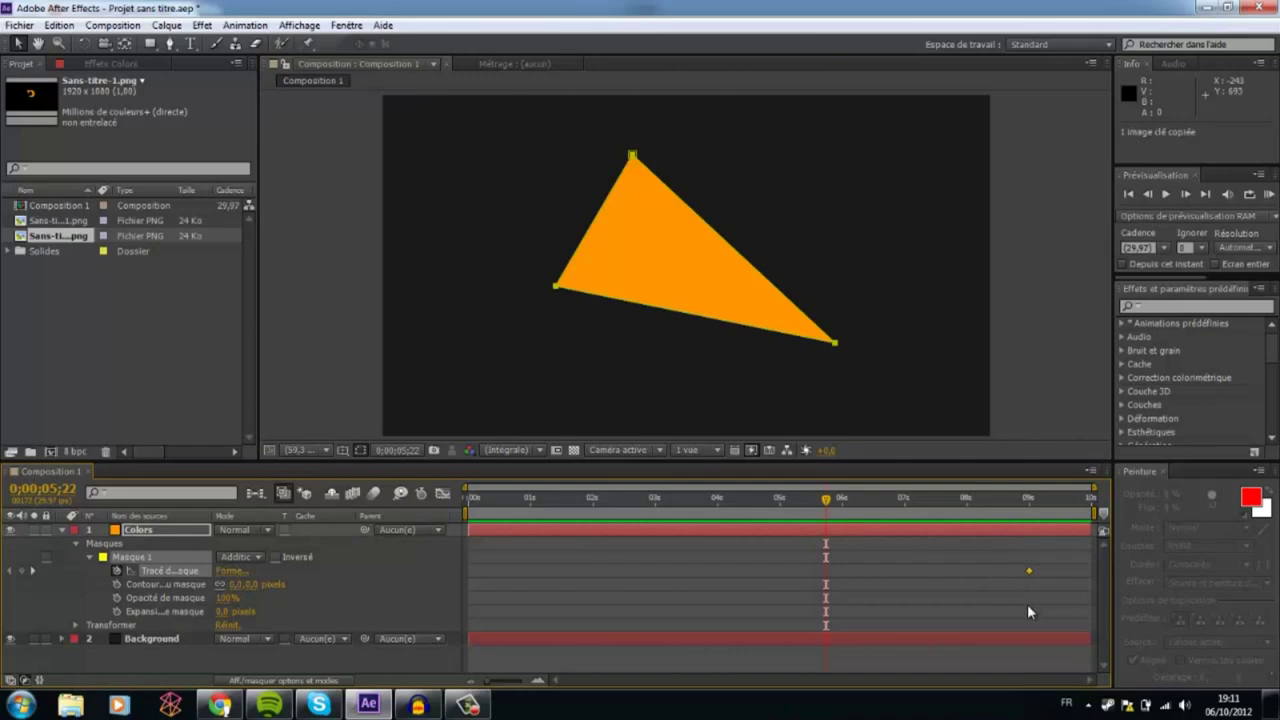
# - Try to paste the copied mask path keyframe at 0;00;01;14
pyautogui.moveTo(511, 506); pyautogui.dragTo(541, 500)
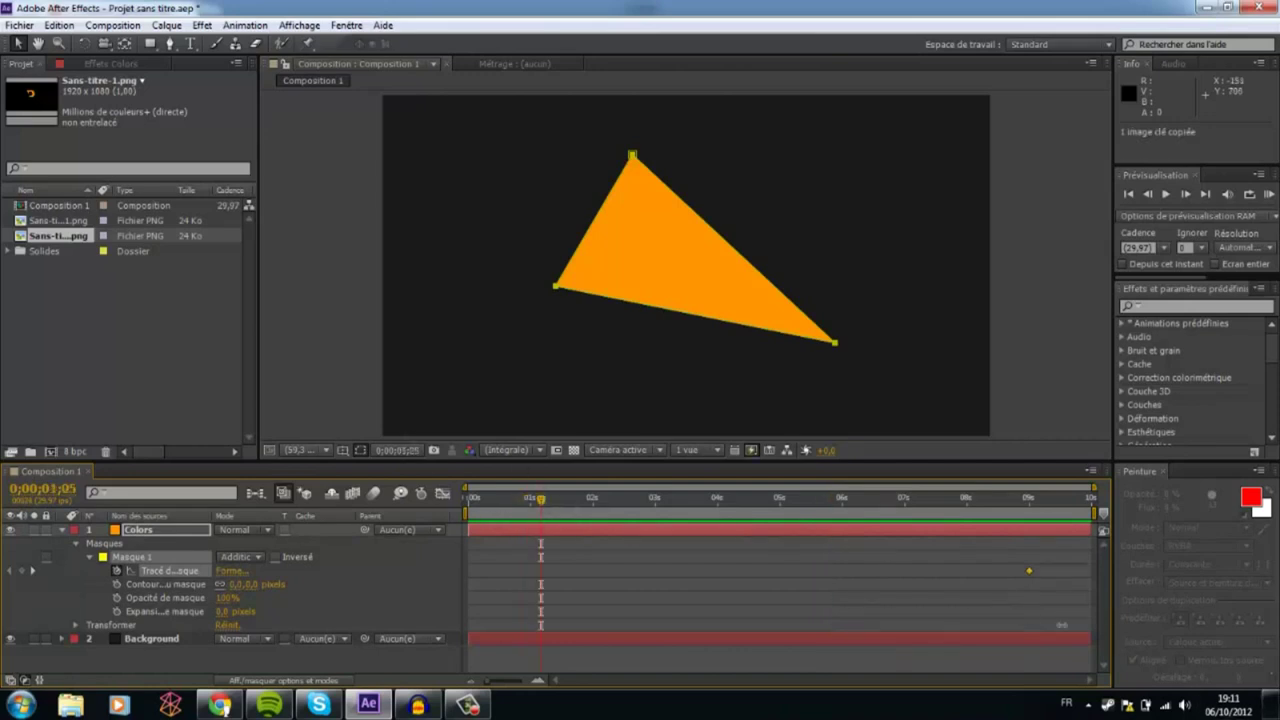
pyautogui.rightClick(1029, 573)
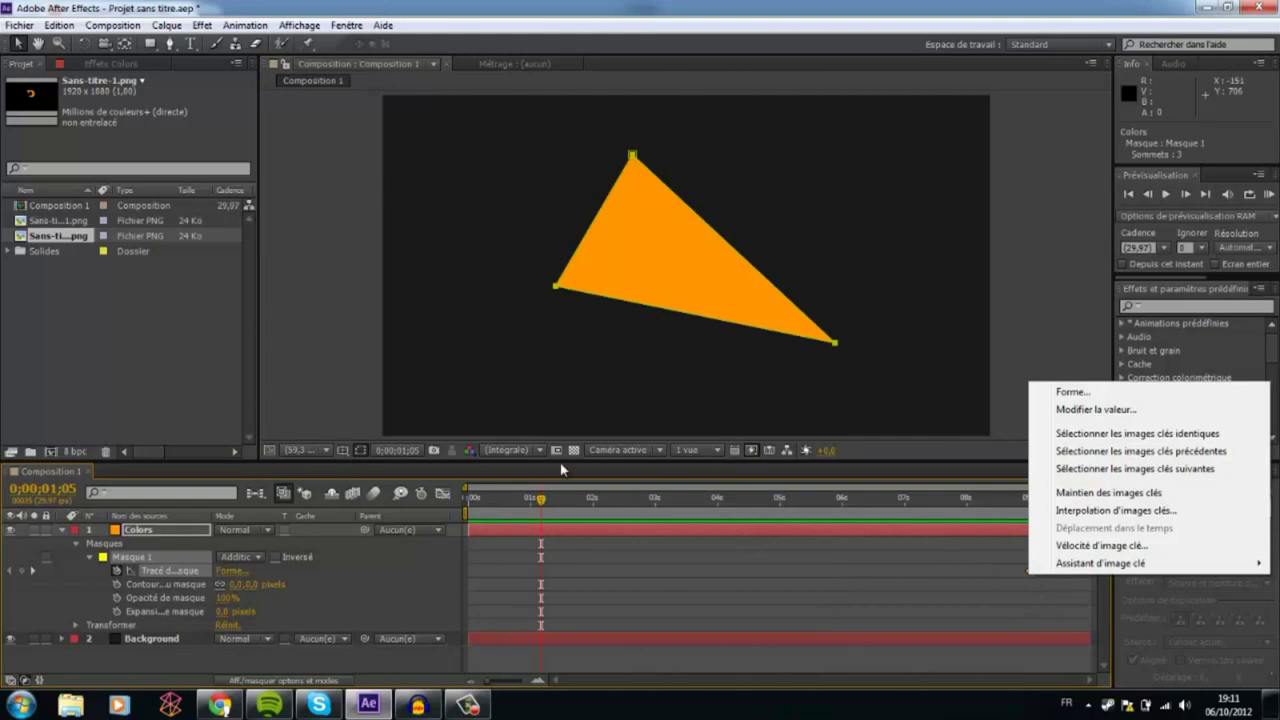
pyautogui.click(557, 504)
pyautogui.click(559, 500)
pyautogui.hotkey('ctrl', 'v')
pyautogui.moveTo(542, 559); pyautogui.dragTo(594, 577)
pyautogui.click(596, 569)
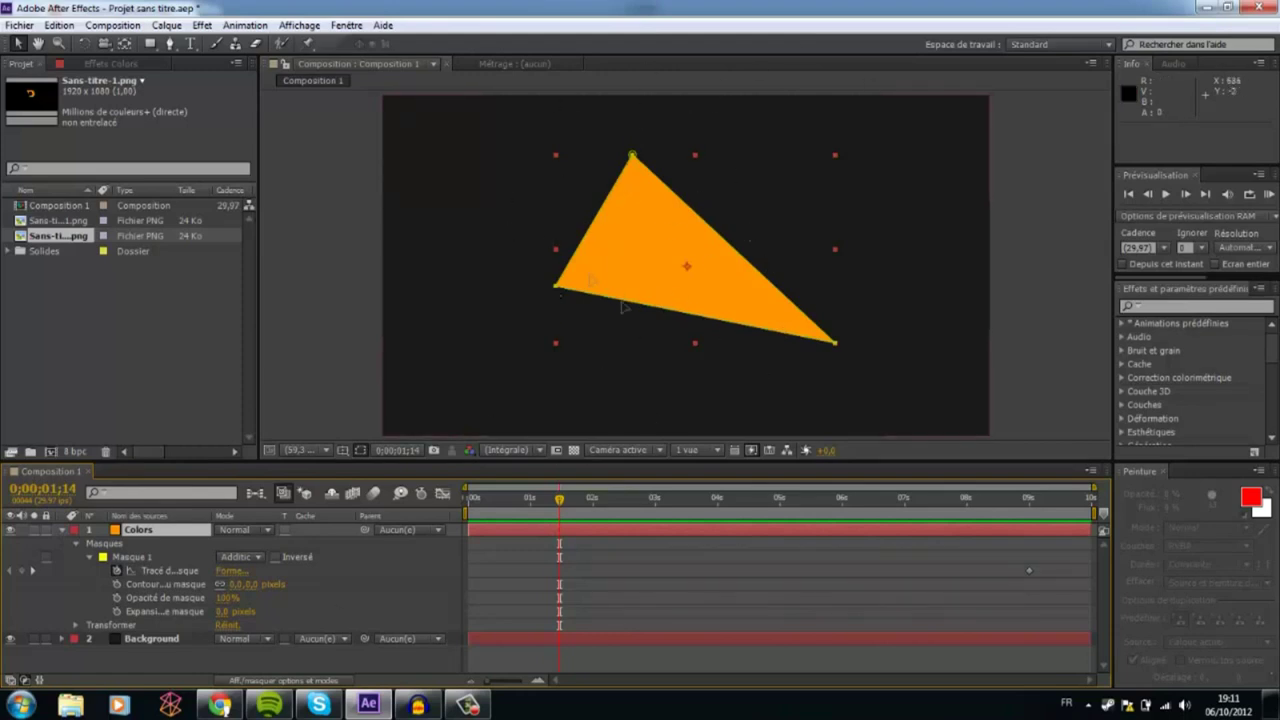
# - At 0;00;00;19, move the mask's upper vertex onto the opposite edge with the Pen tool, flattening the triangle into a line
pyautogui.moveTo(522, 508); pyautogui.dragTo(509, 510)
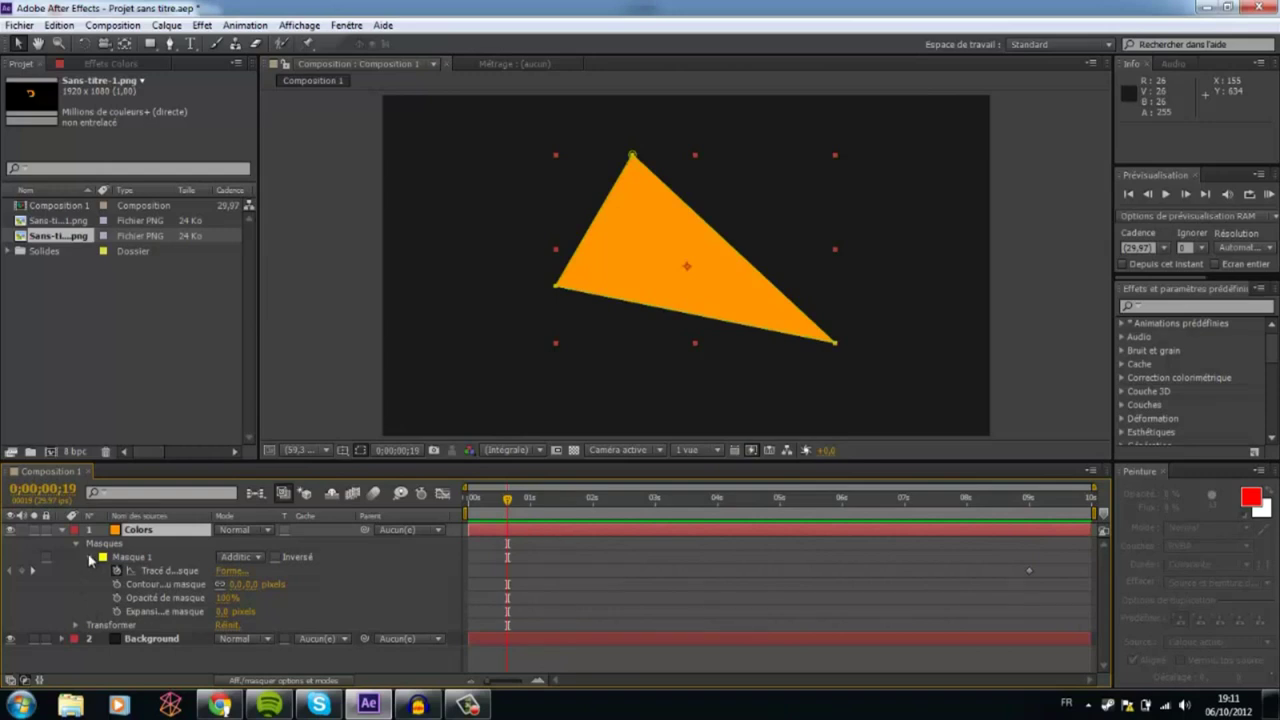
pyautogui.click(90, 557)
pyautogui.click(95, 545)
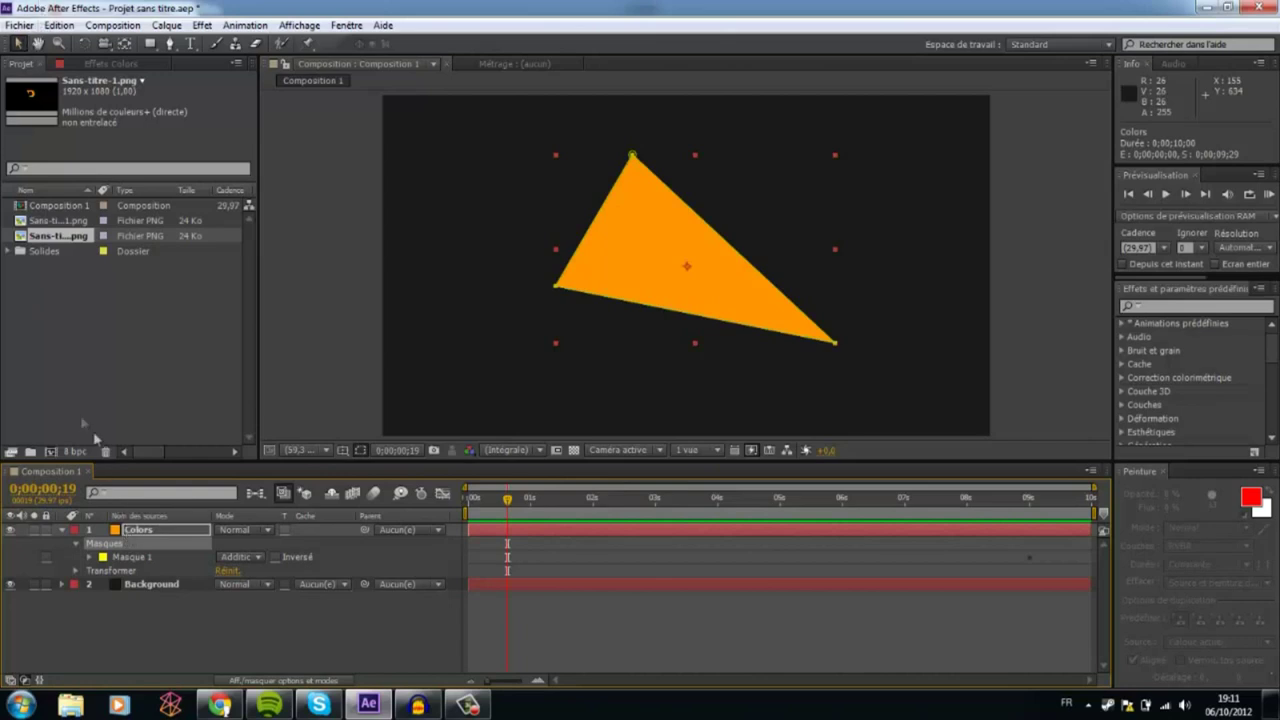
pyautogui.click(170, 44)
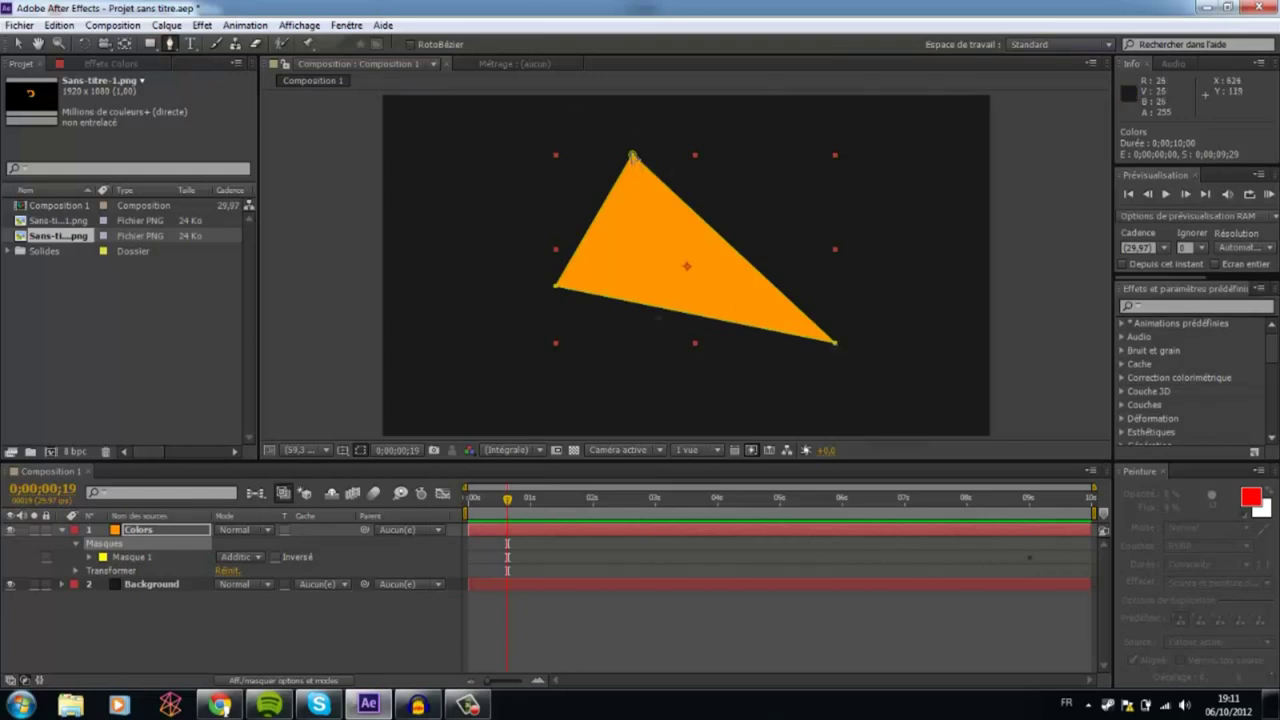
pyautogui.moveTo(632, 155)
pyautogui.mouseDown()
pyautogui.moveTo(728, 298)
pyautogui.moveTo(699, 316)
pyautogui.mouseUp()
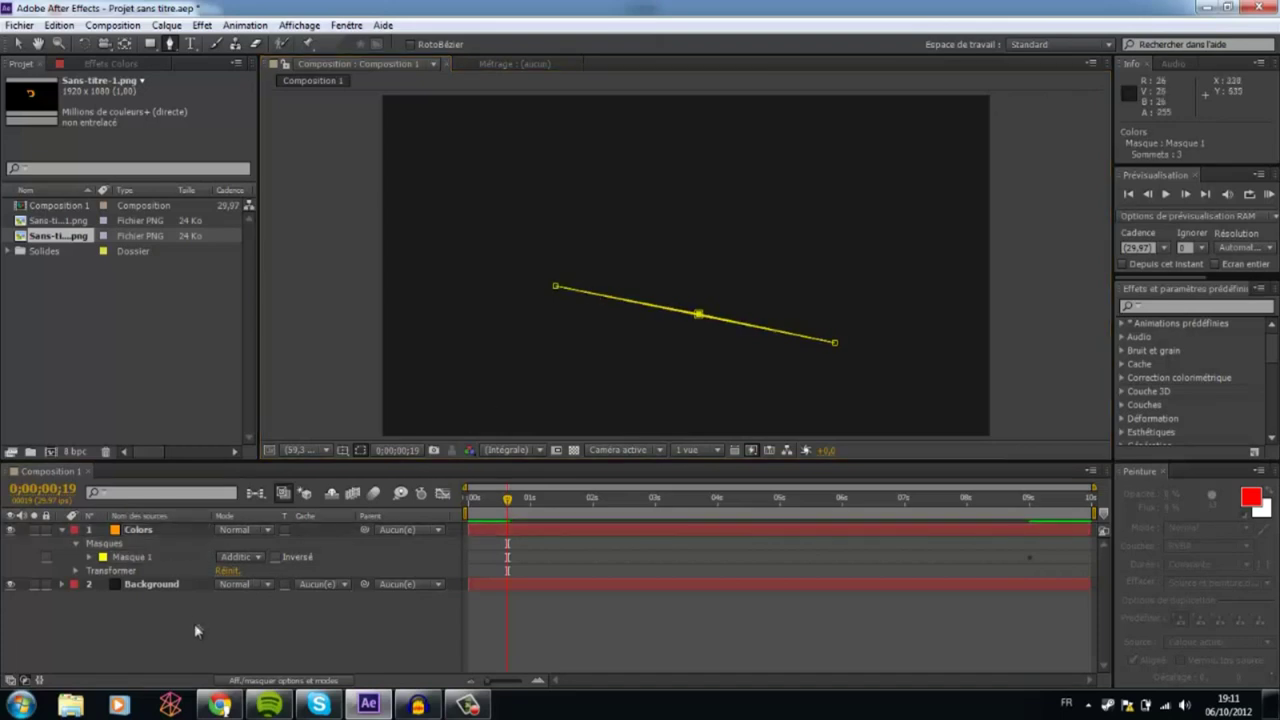
# - Scrub between about 0;00;00;17 and 0;00;02;12 to check how the triangle grows out of the line
pyautogui.click(586, 471)
pyautogui.click(538, 529)
pyautogui.click(511, 497)
pyautogui.moveTo(511, 500); pyautogui.dragTo(618, 500)
pyautogui.press('Delete')
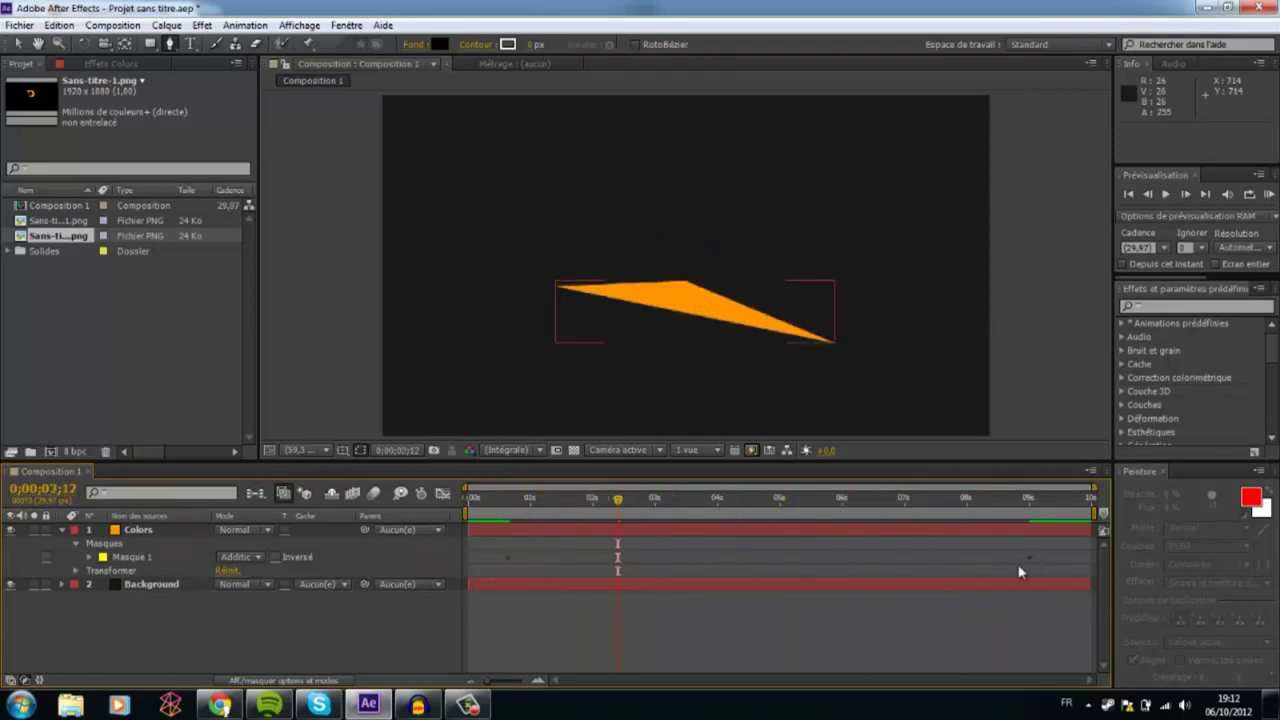
pyautogui.click(1030, 563)
pyautogui.click(503, 499)
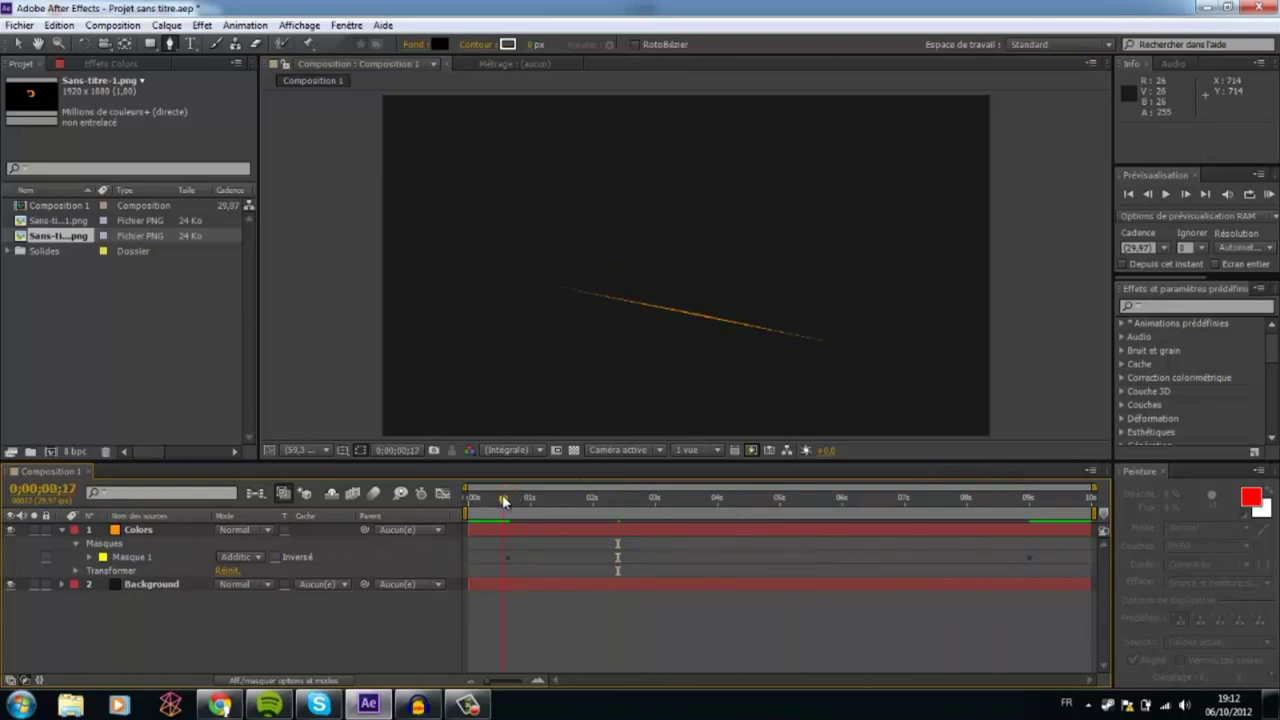
# - At 0;00;00;13, move the mask's two outer vertices onto the middle one, collapsing the mask into a single point
pyautogui.moveTo(507, 494); pyautogui.dragTo(497, 501)
pyautogui.click(122, 528)
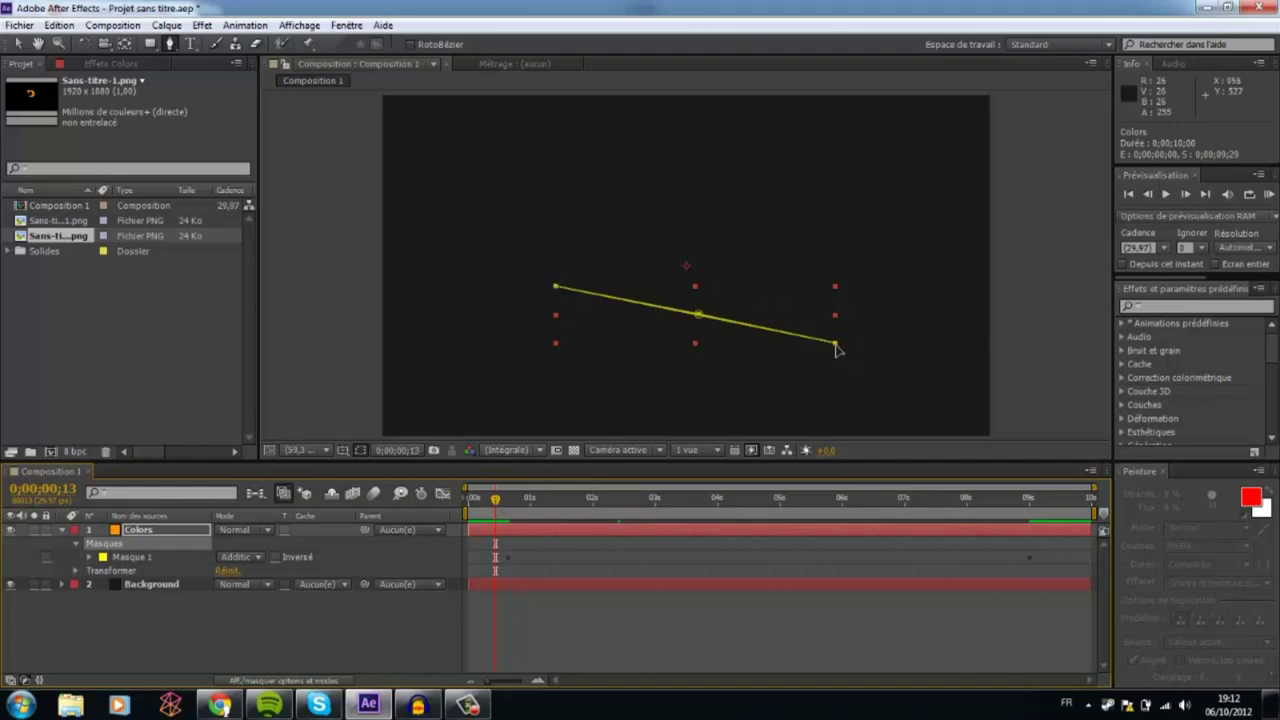
pyautogui.moveTo(822, 342); pyautogui.dragTo(699, 315)
pyautogui.click(557, 288)
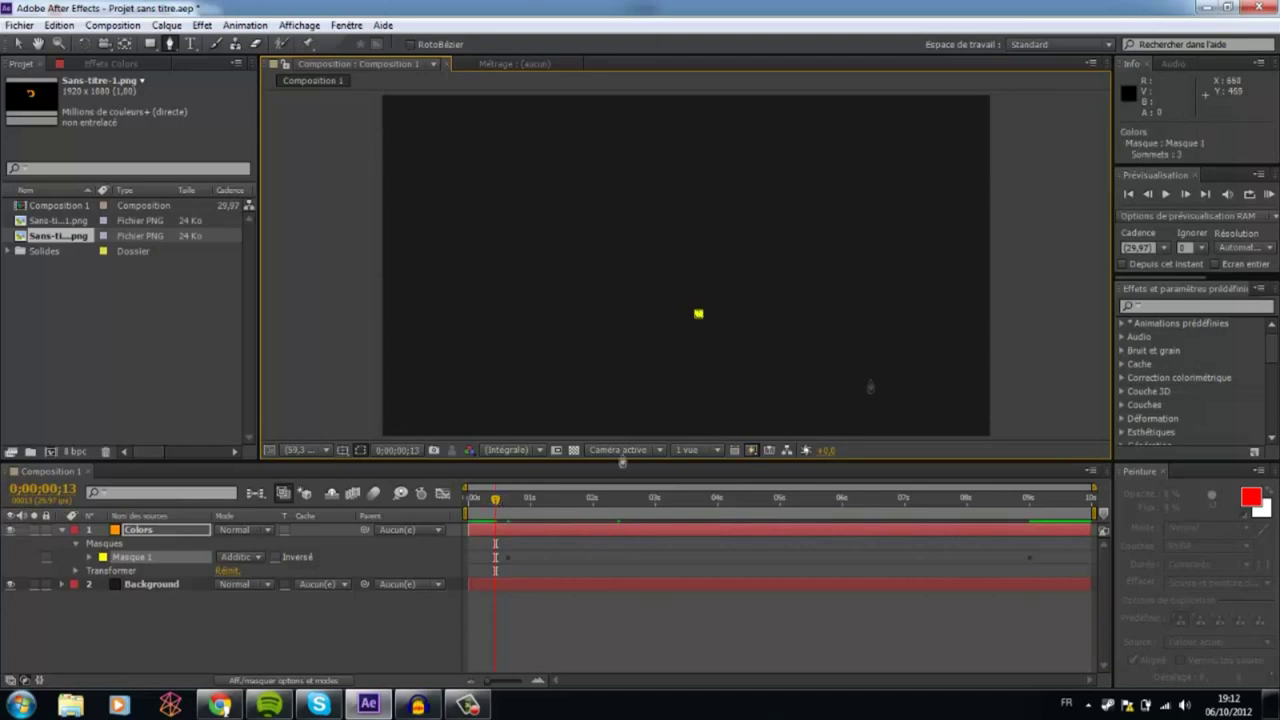
pyautogui.click(420, 648)
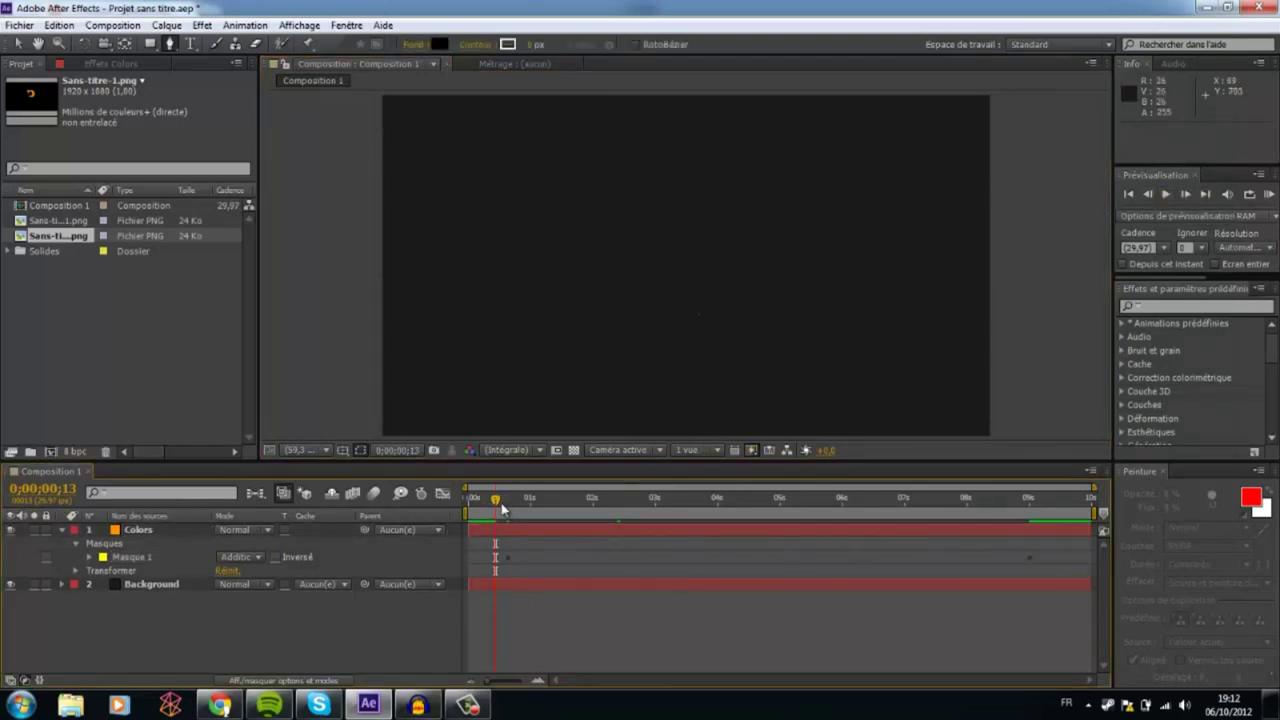
pyautogui.click(120, 545)
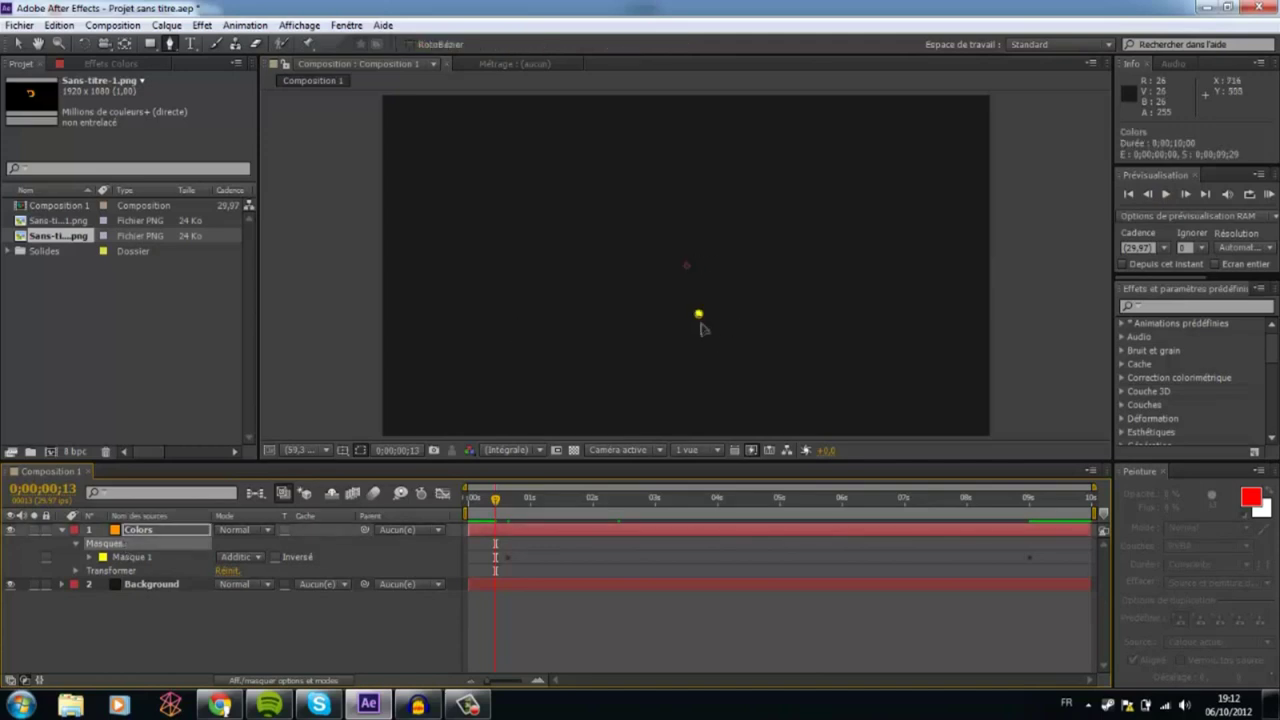
pyautogui.moveTo(700, 318); pyautogui.dragTo(699, 313)
pyautogui.click(337, 606)
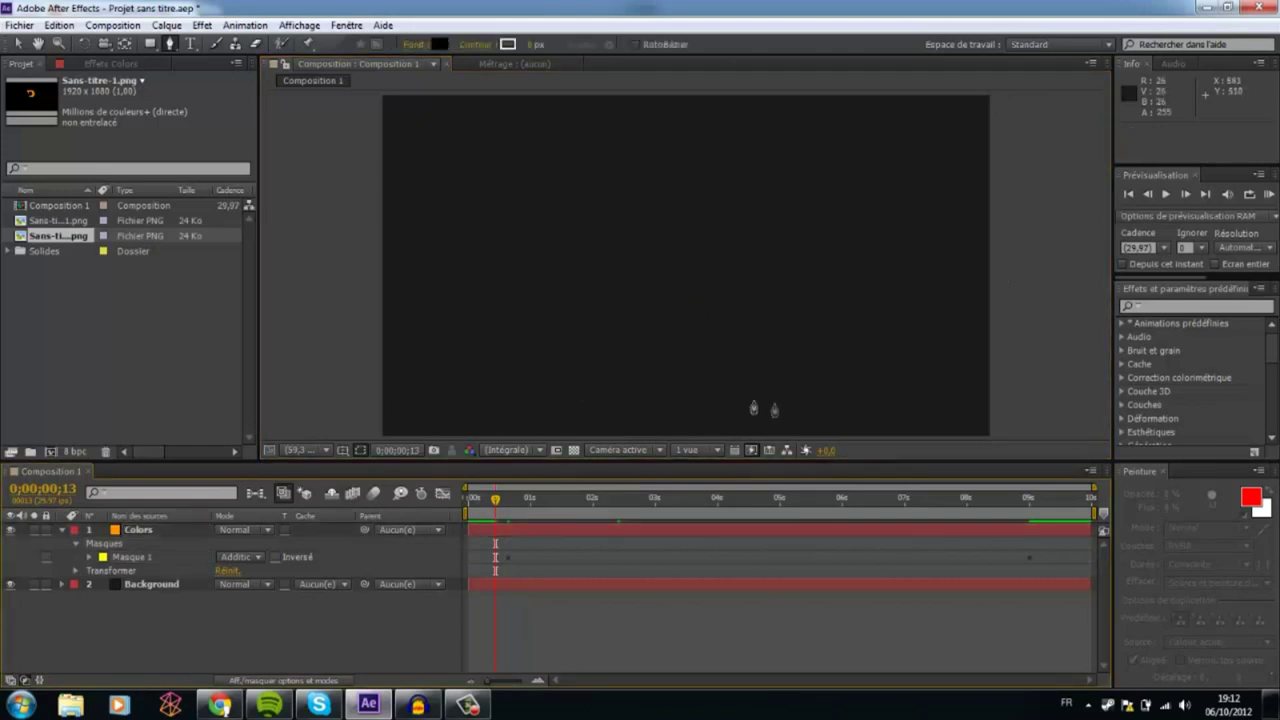
# - Preview the mask opening from 0;00;00;13 and again from 0;00;00;07, and scrub through its start
pyautogui.click(140, 531)
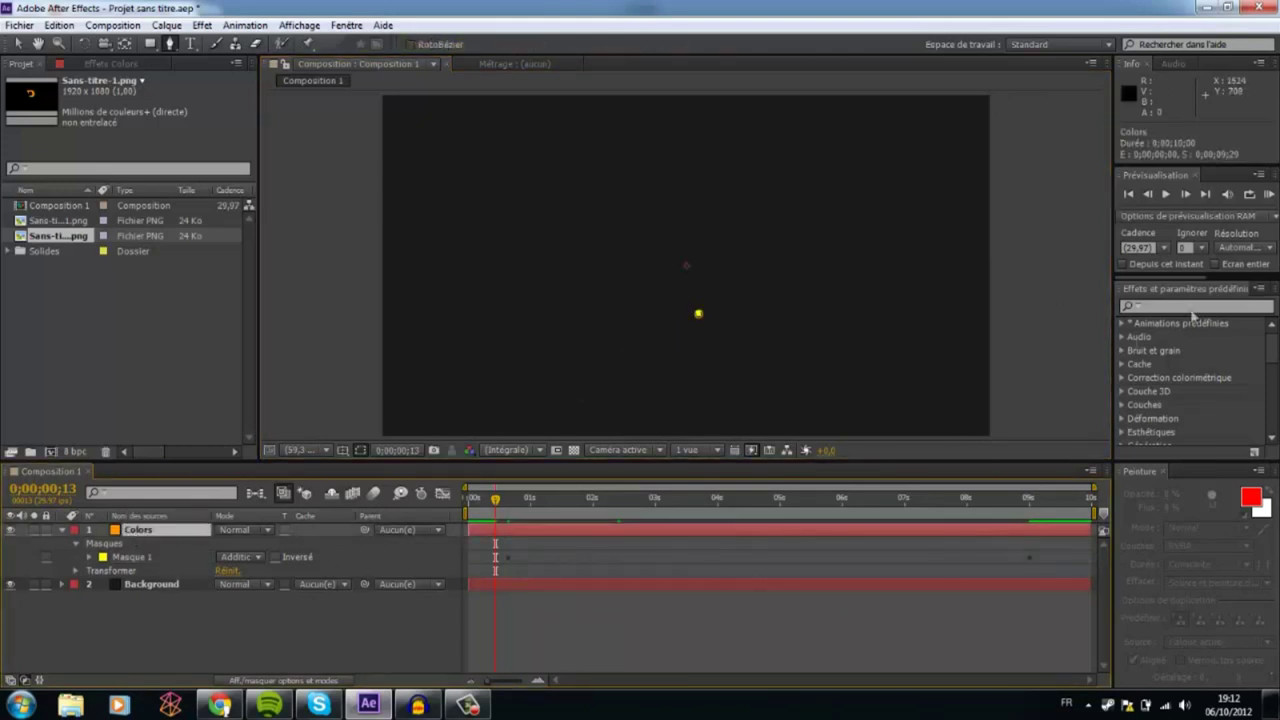
pyautogui.click(357, 618)
pyautogui.click(1165, 194)
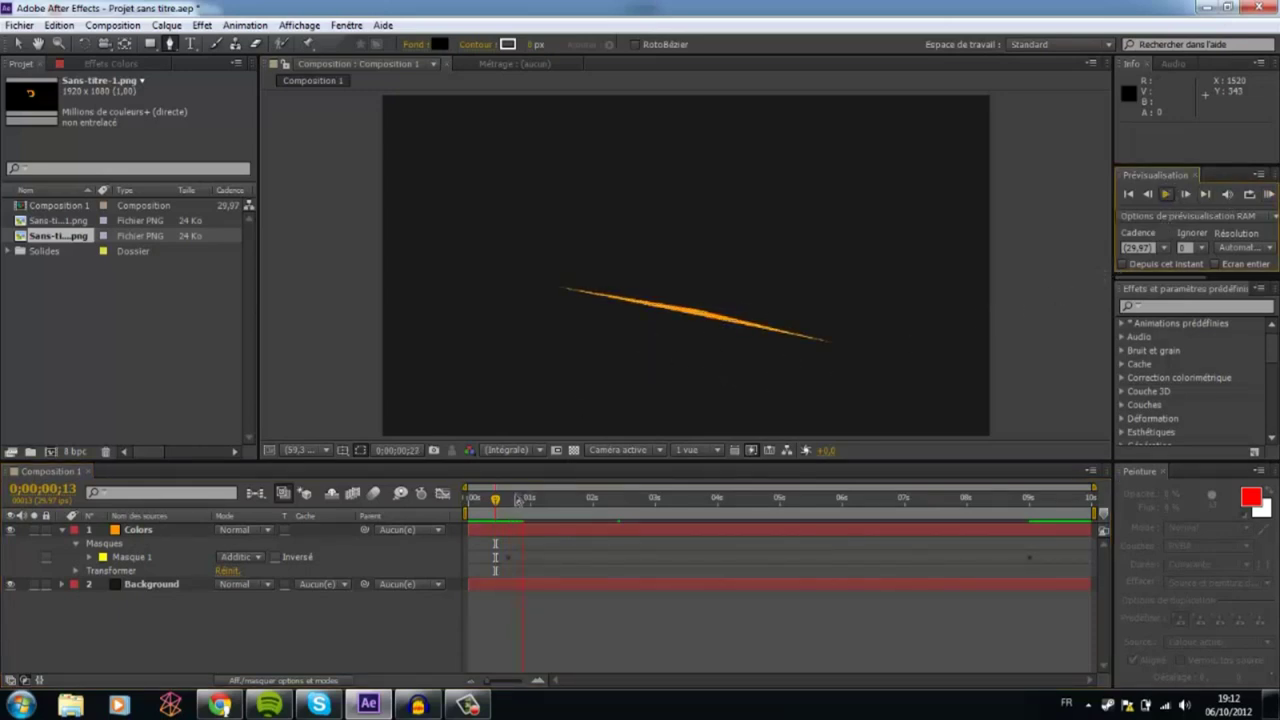
pyautogui.click(483, 499)
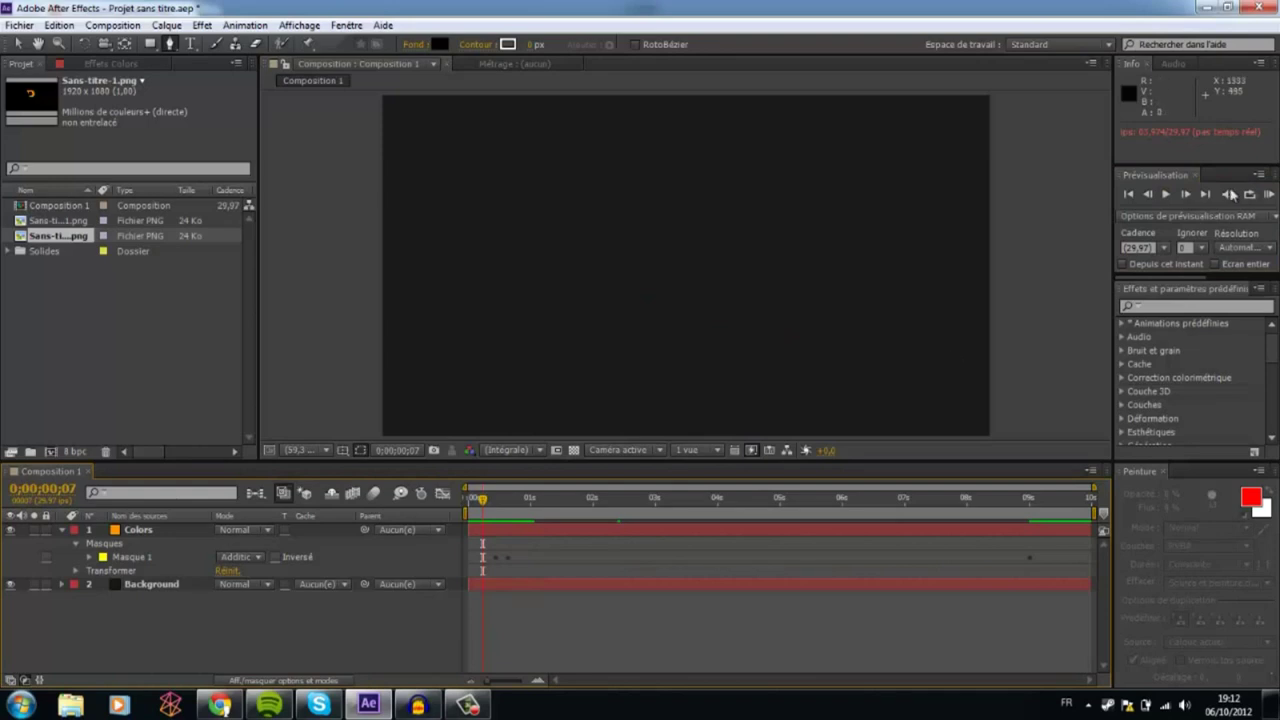
pyautogui.click(1166, 196)
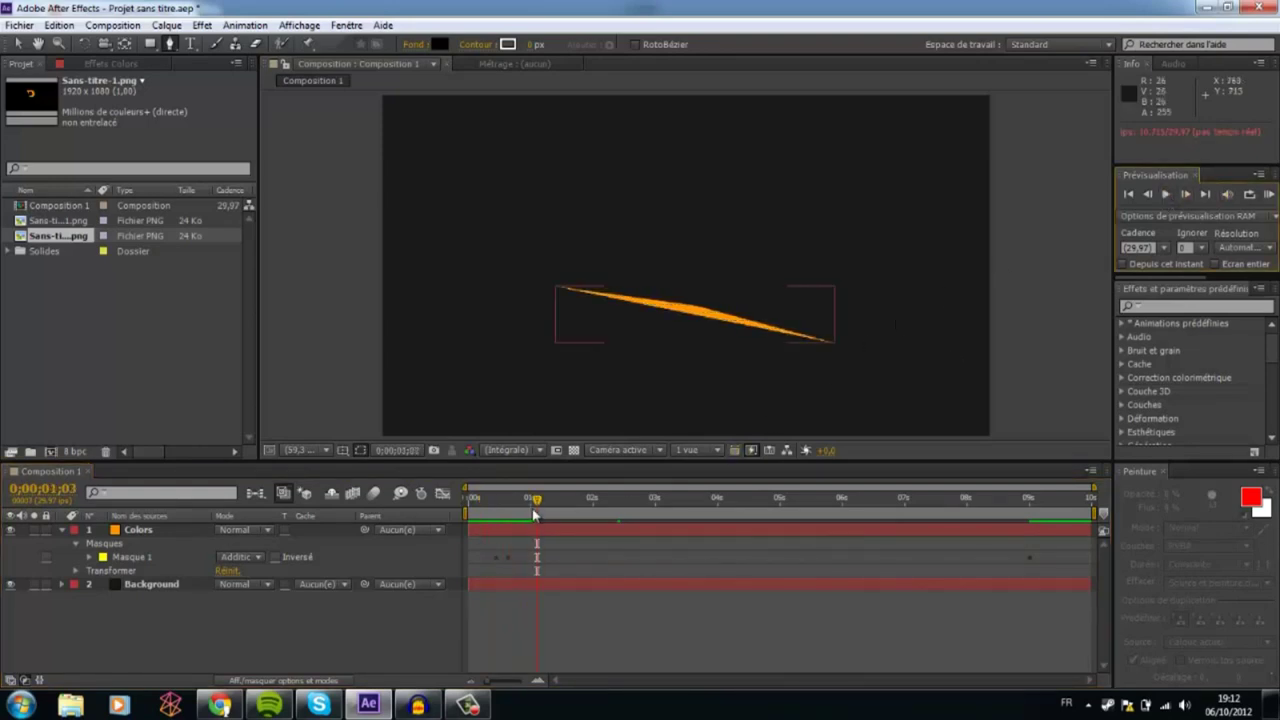
pyautogui.moveTo(472, 499); pyautogui.dragTo(508, 505)
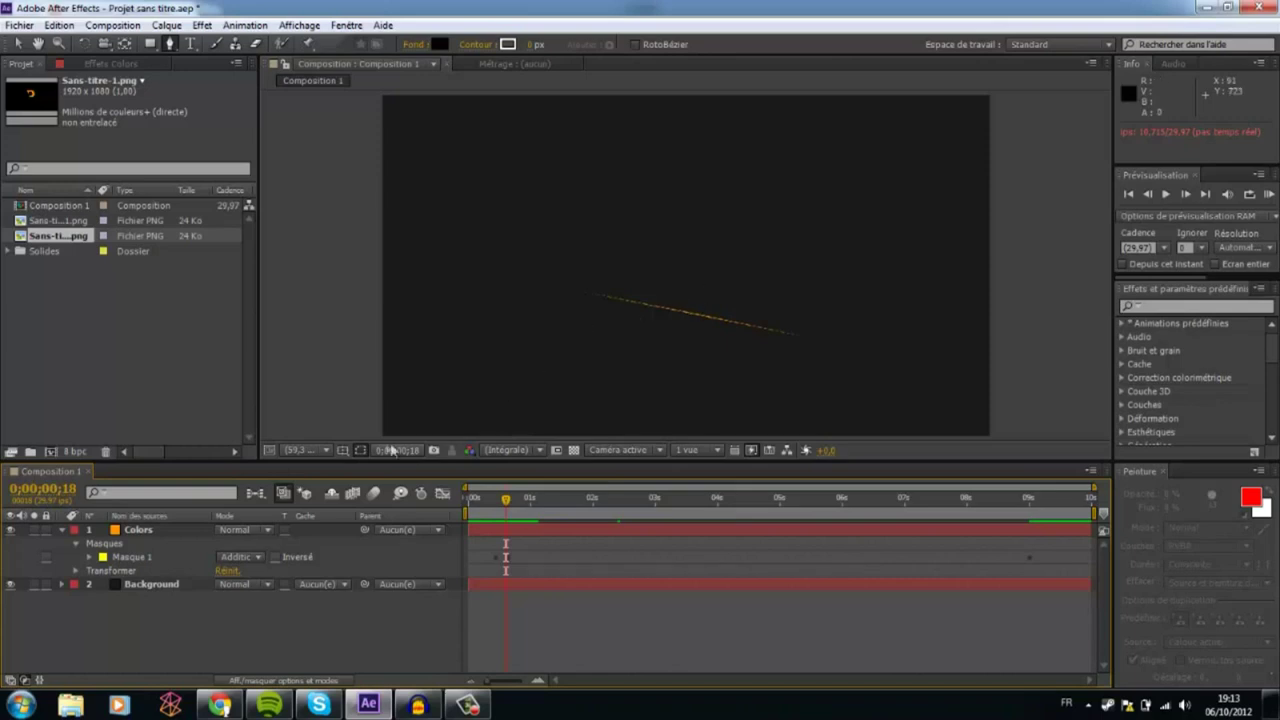
# - At 0;00;00;24, move the mask's middle vertex up and right, just above the right-hand vertex, forming a long triangle
pyautogui.moveTo(511, 500); pyautogui.dragTo(518, 499)
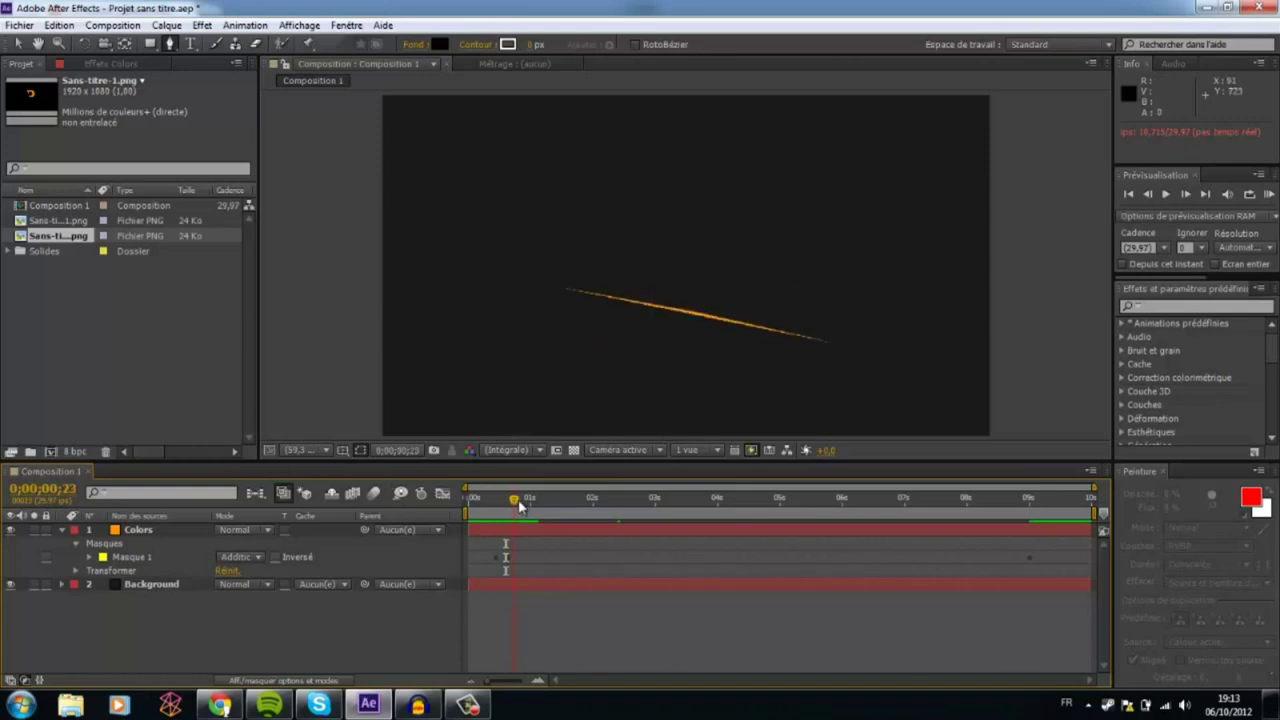
pyautogui.click(98, 543)
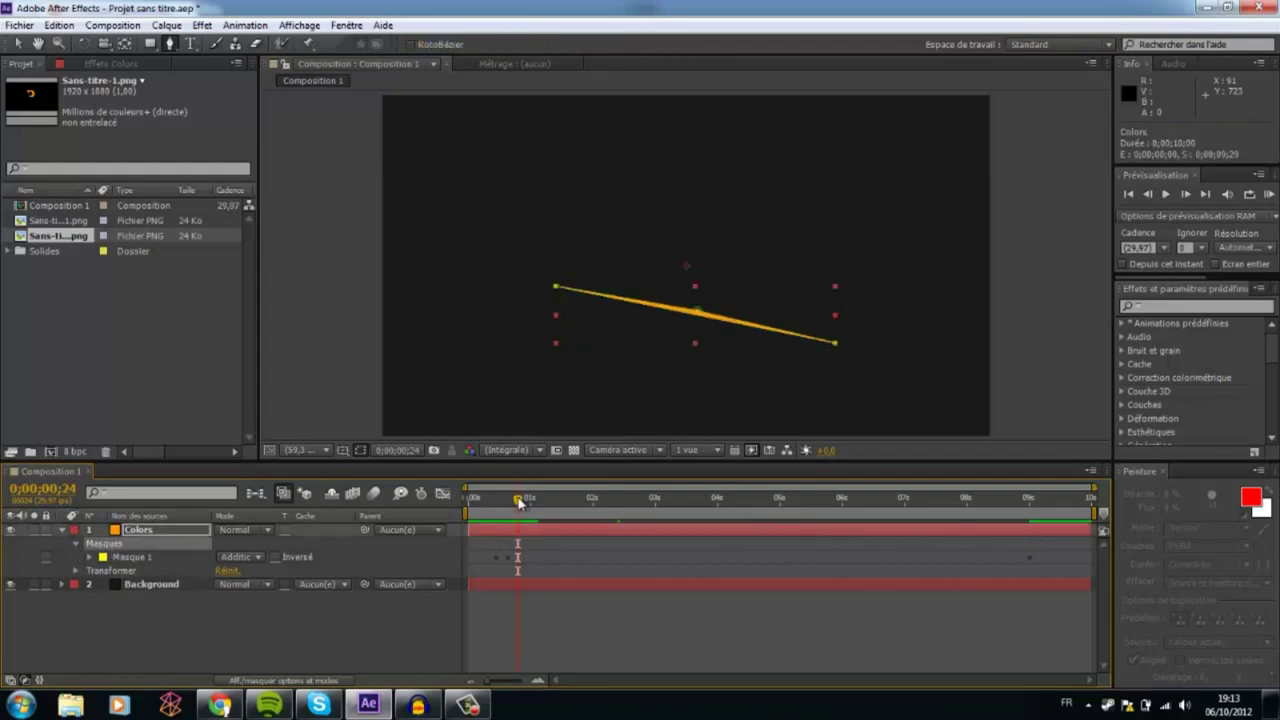
pyautogui.click(700, 305)
pyautogui.moveTo(700, 305); pyautogui.dragTo(855, 253)
pyautogui.moveTo(776, 268); pyautogui.dragTo(859, 268)
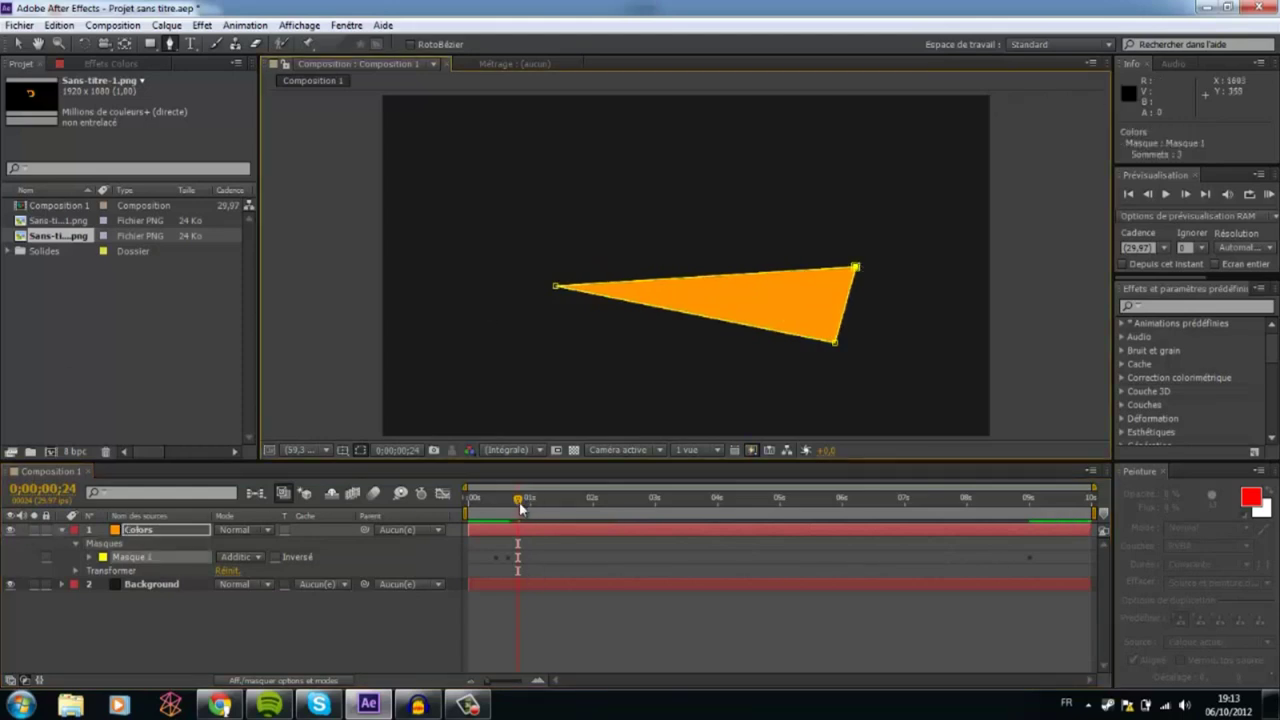
# - Preview the updated mask animation from 0;00;00;06
pyautogui.moveTo(518, 508); pyautogui.dragTo(481, 501)
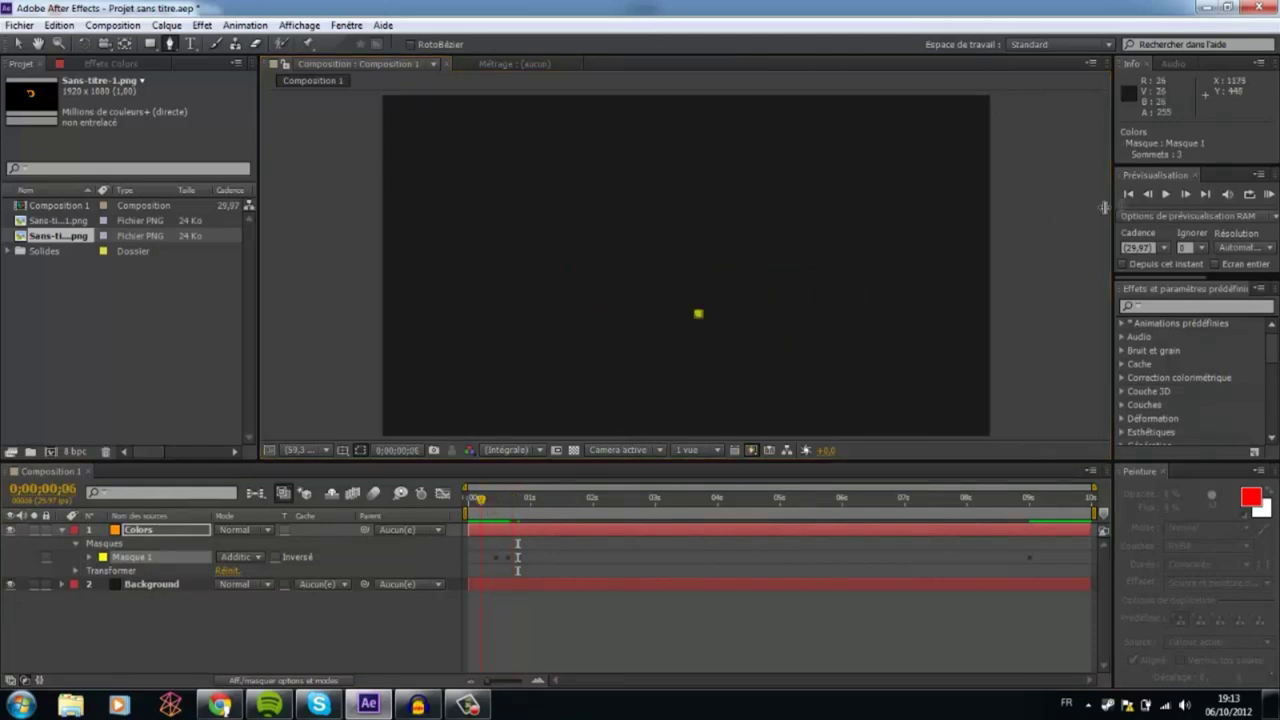
pyautogui.click(1161, 194)
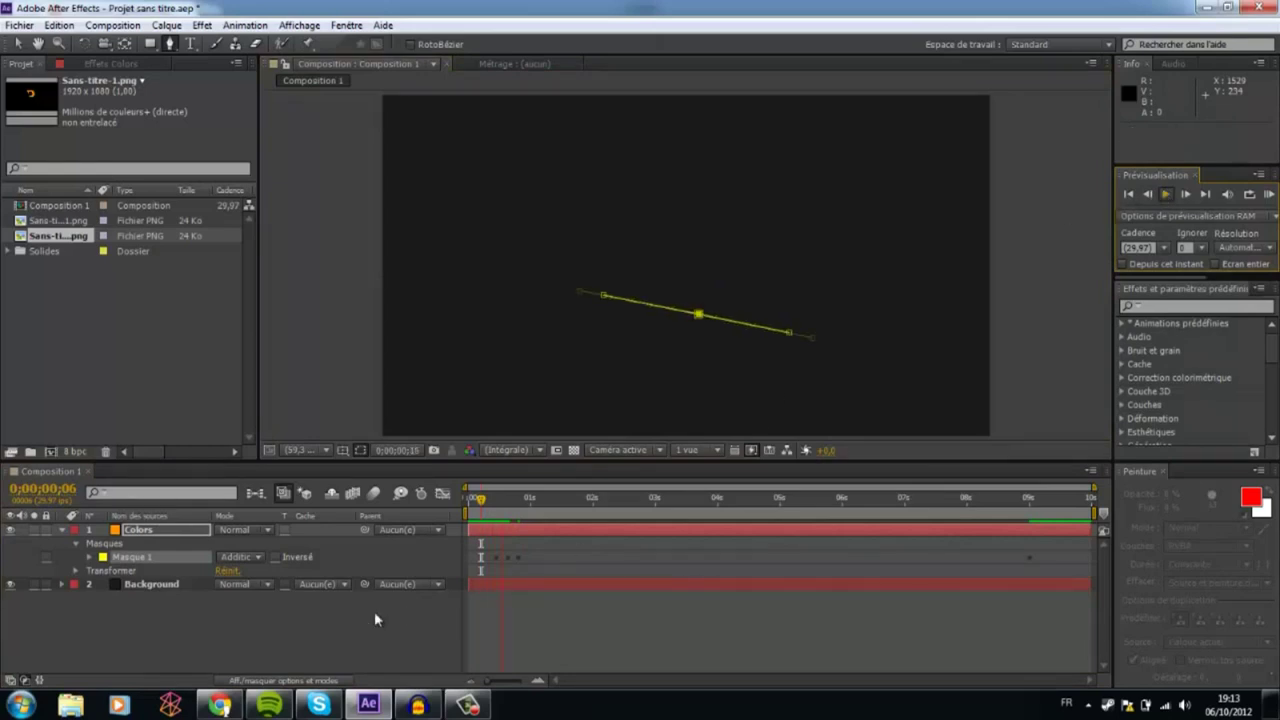
pyautogui.click(1165, 195)
pyautogui.click(1166, 196)
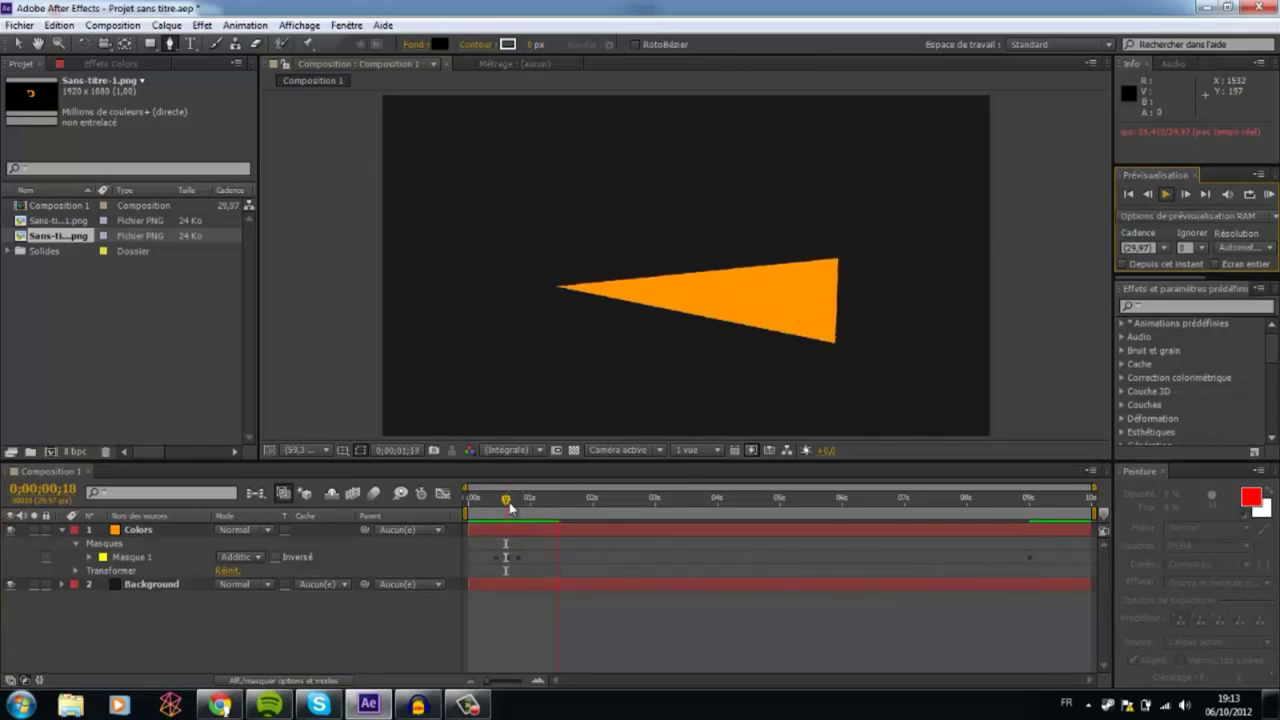
# - At 0;00;01;17, move the Colors mask's upper-right vertex up and left, forming a taller triangle with its peak near mid-frame
pyautogui.click(529, 499)
pyautogui.moveTo(535, 500); pyautogui.dragTo(566, 500)
pyautogui.click(141, 533)
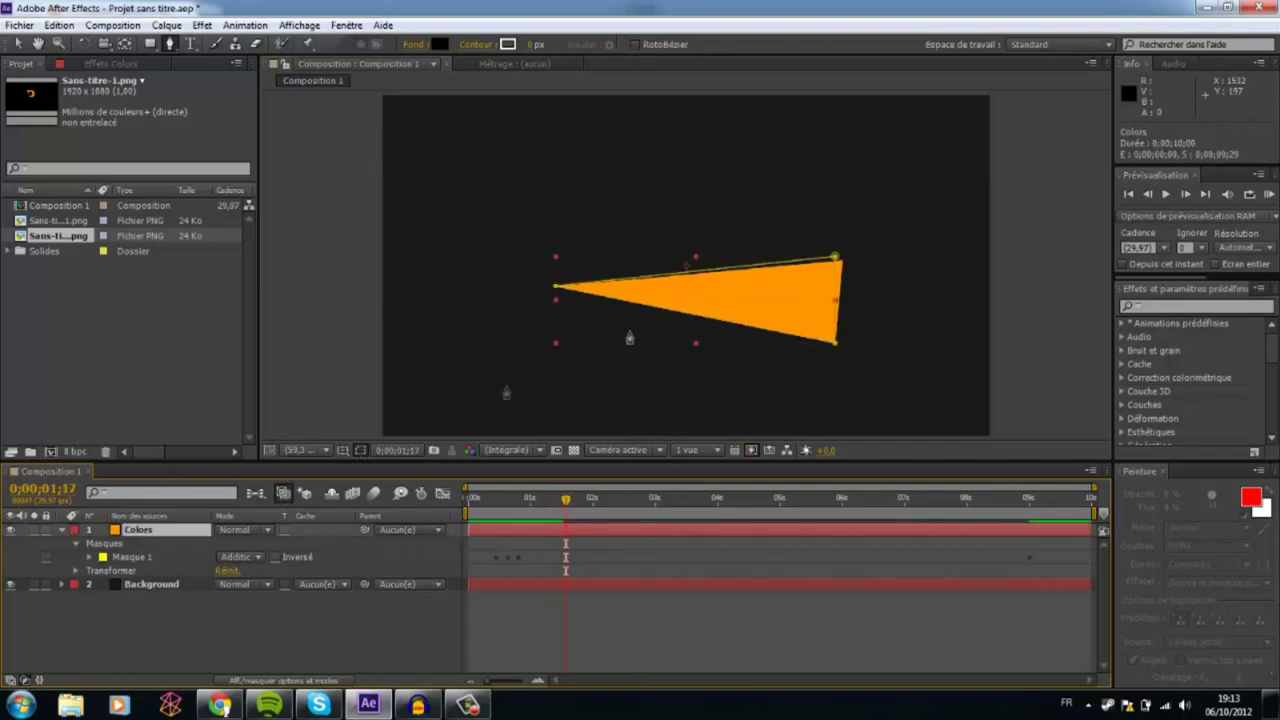
pyautogui.moveTo(836, 258); pyautogui.dragTo(710, 218)
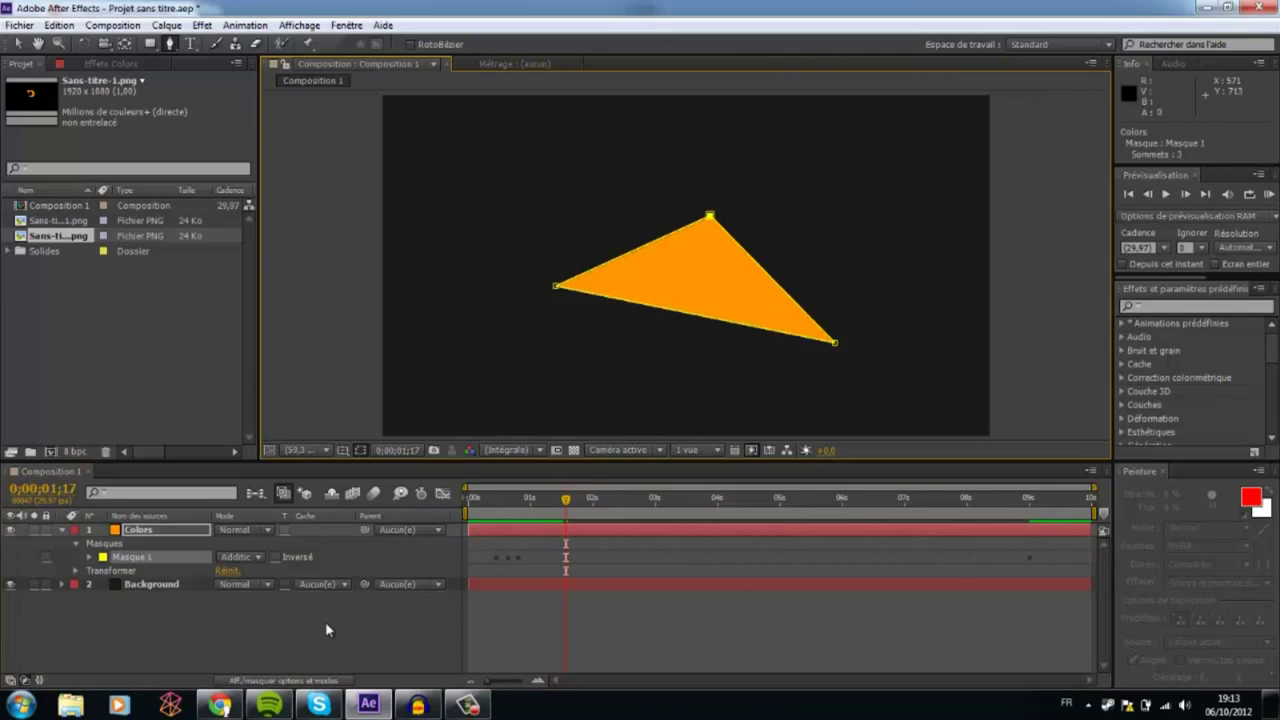
# - Preview the mask animation from 0;00;00;17 to check the change to the taller triangle
pyautogui.moveTo(568, 502); pyautogui.dragTo(503, 500)
pyautogui.click(1160, 195)
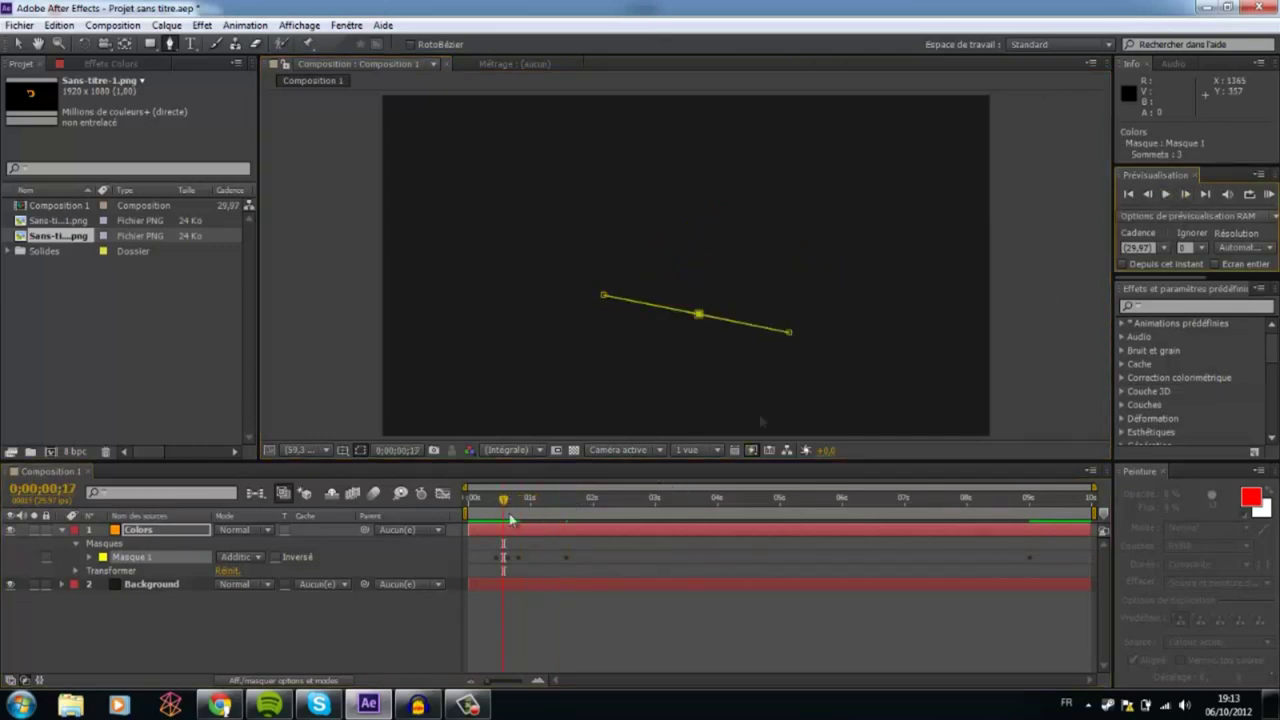
pyautogui.click(560, 630)
pyautogui.click(1163, 195)
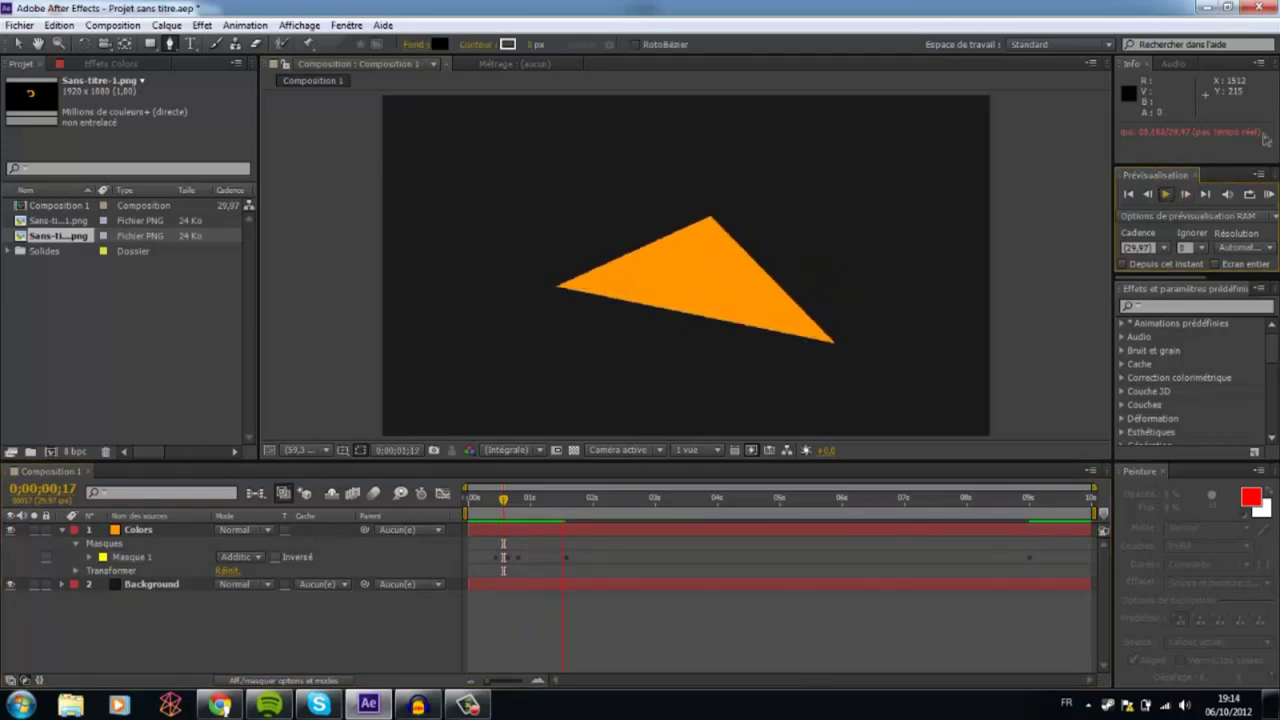
pyautogui.click(1166, 196)
# - Reveal the mask path keyframes of Masque 1 and move the 0;00;01;17 keyframe earlier to 0;00;01;12
pyautogui.moveTo(566, 511); pyautogui.dragTo(523, 511)
pyautogui.click(68, 554)
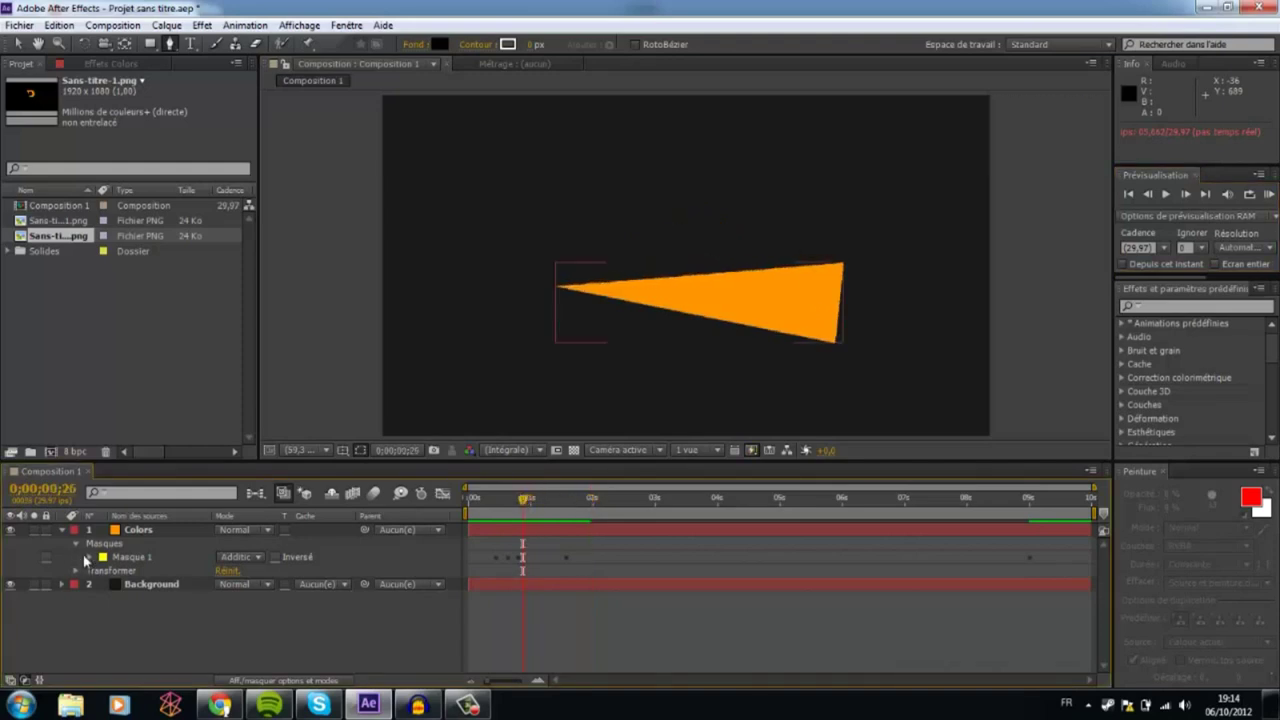
pyautogui.click(89, 558)
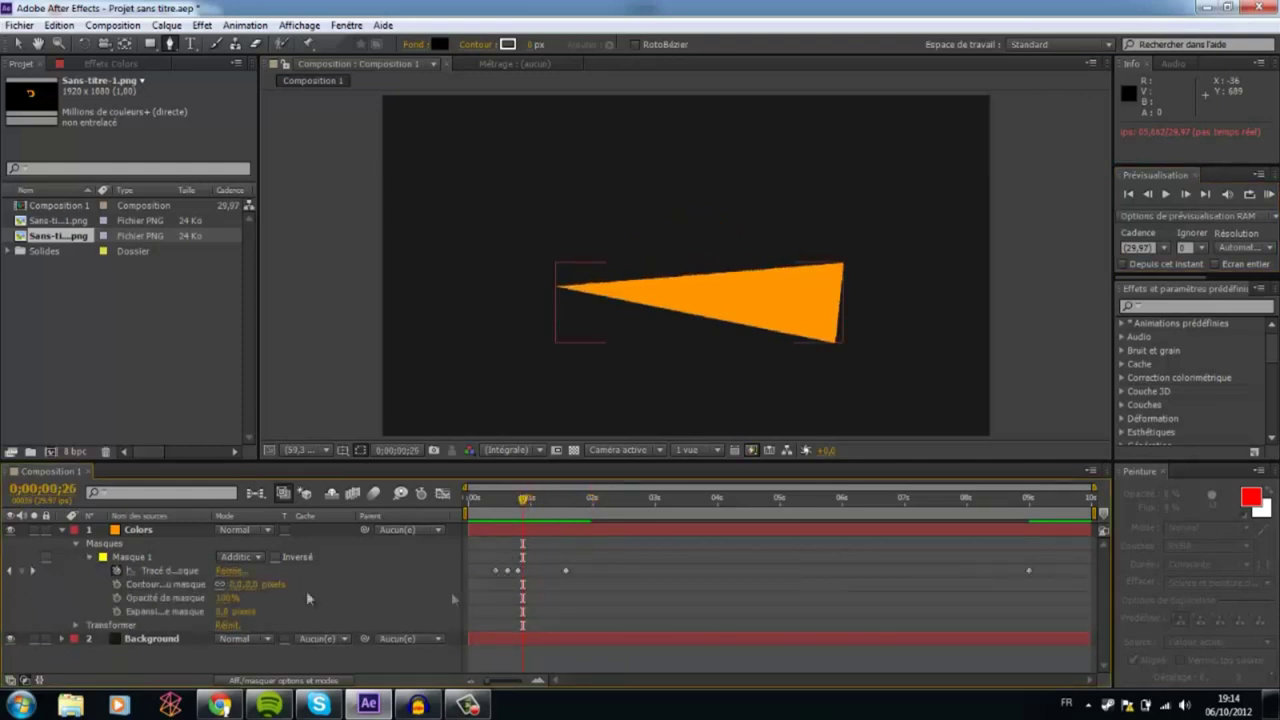
pyautogui.click(557, 569)
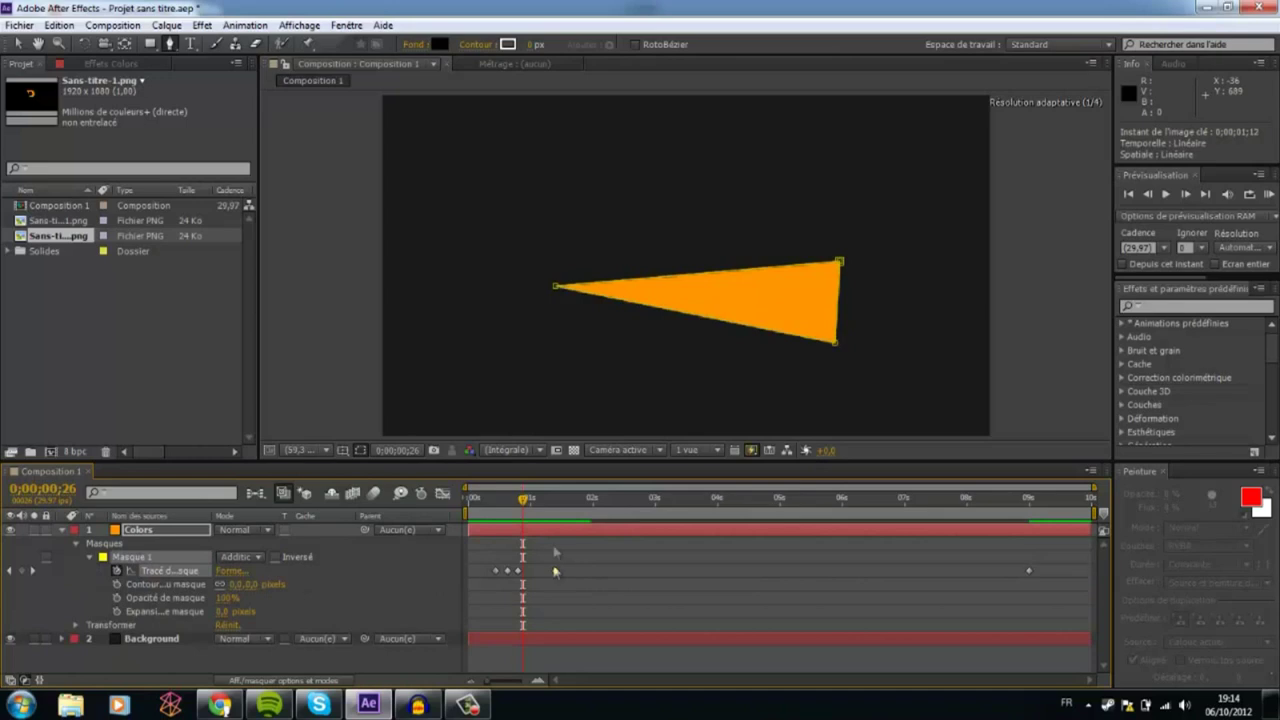
# - Delete the last mask path keyframe, at about 9 seconds
pyautogui.moveTo(524, 498); pyautogui.dragTo(581, 500)
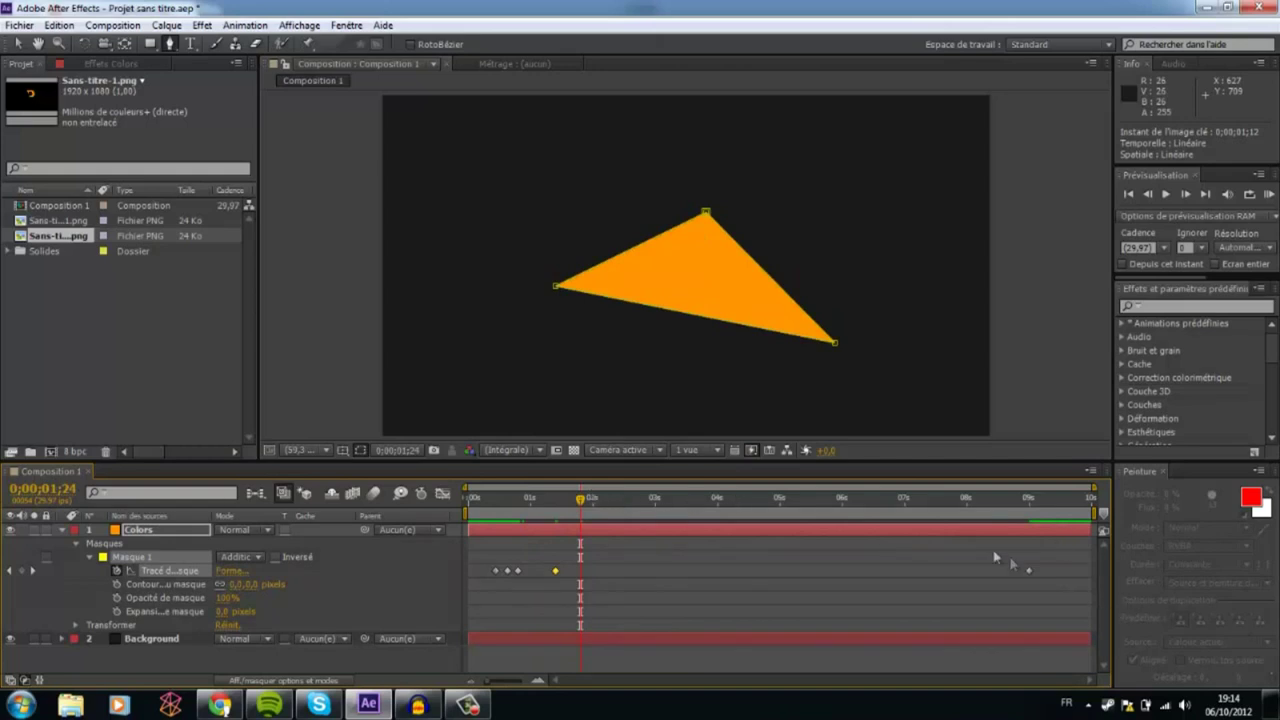
pyautogui.moveTo(1006, 560); pyautogui.dragTo(1050, 598)
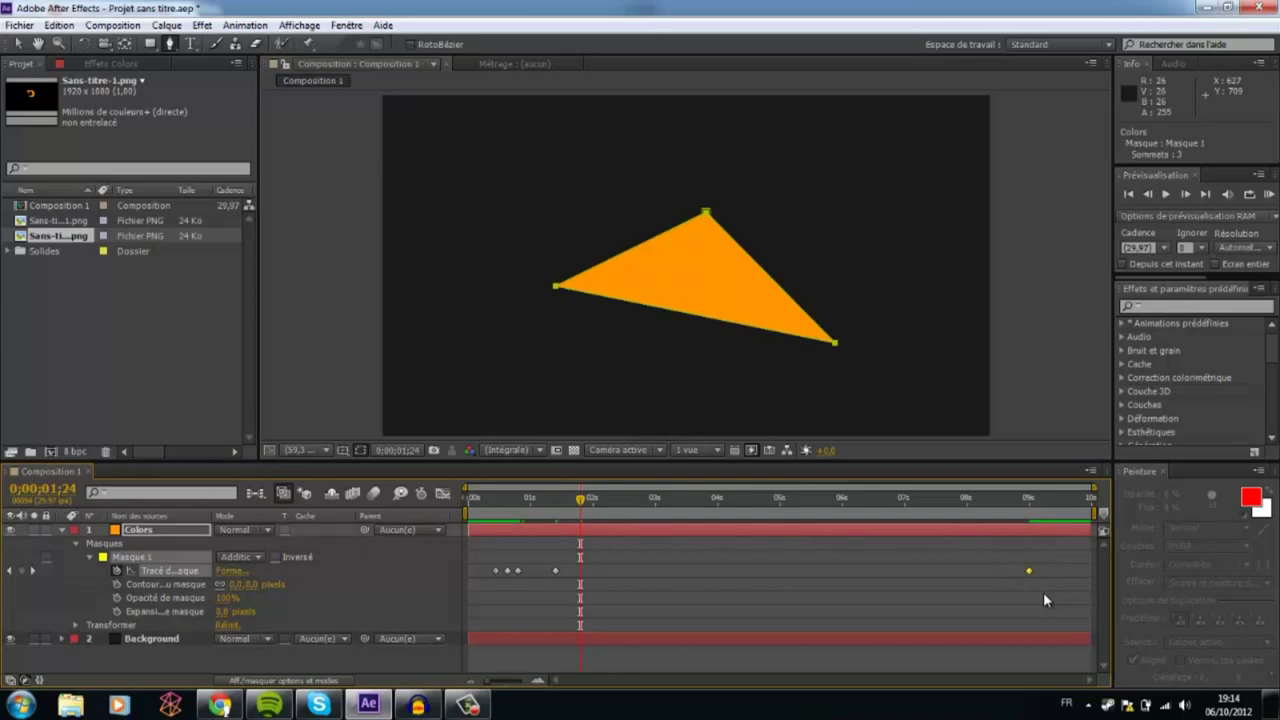
pyautogui.press('Delete')
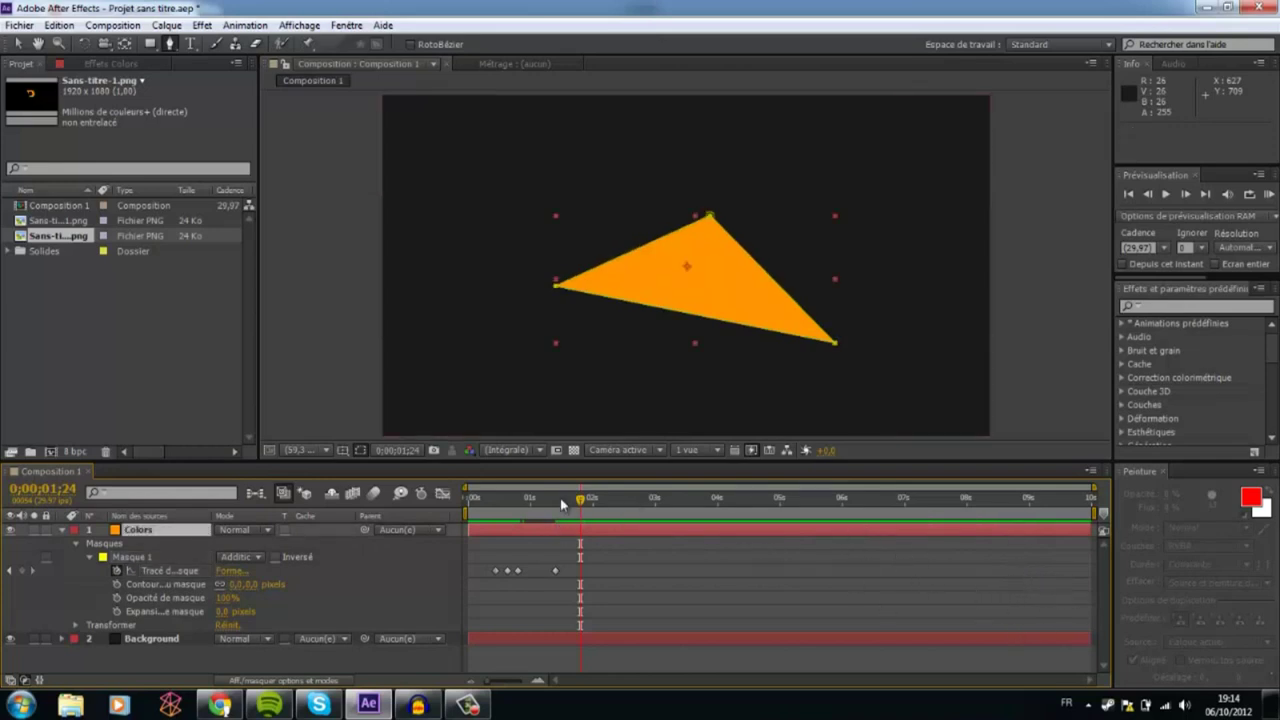
# - At 0;00;01;25, add a fourth vertex midway along the lower edge of the triangular mask
pyautogui.click(529, 500)
pyautogui.click(593, 508)
pyautogui.moveTo(593, 508); pyautogui.dragTo(590, 508)
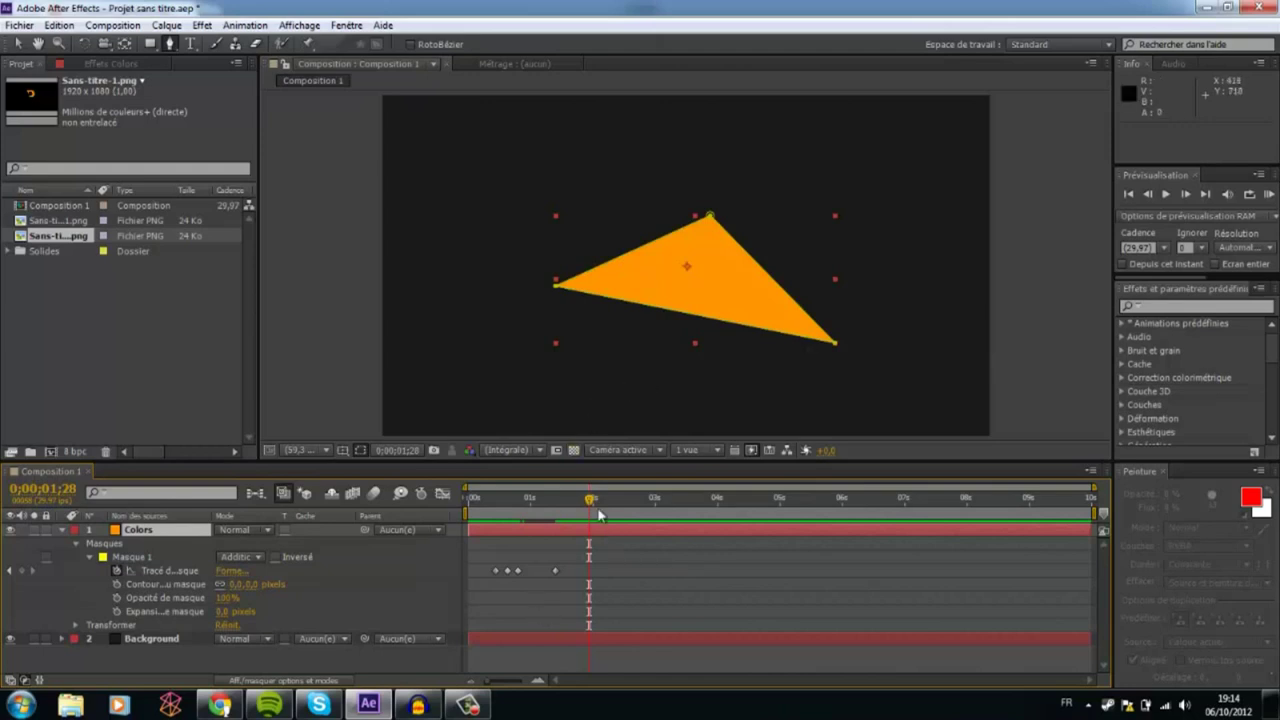
pyautogui.moveTo(588, 503); pyautogui.dragTo(584, 506)
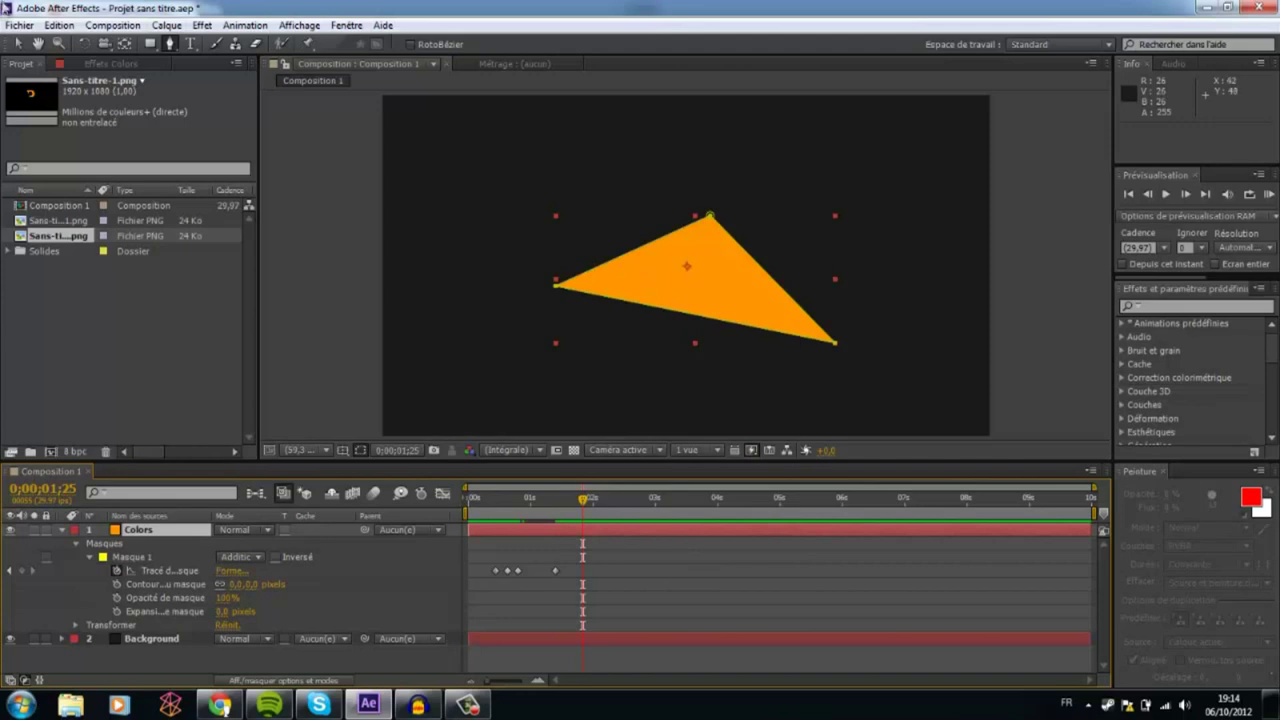
pyautogui.click(697, 317)
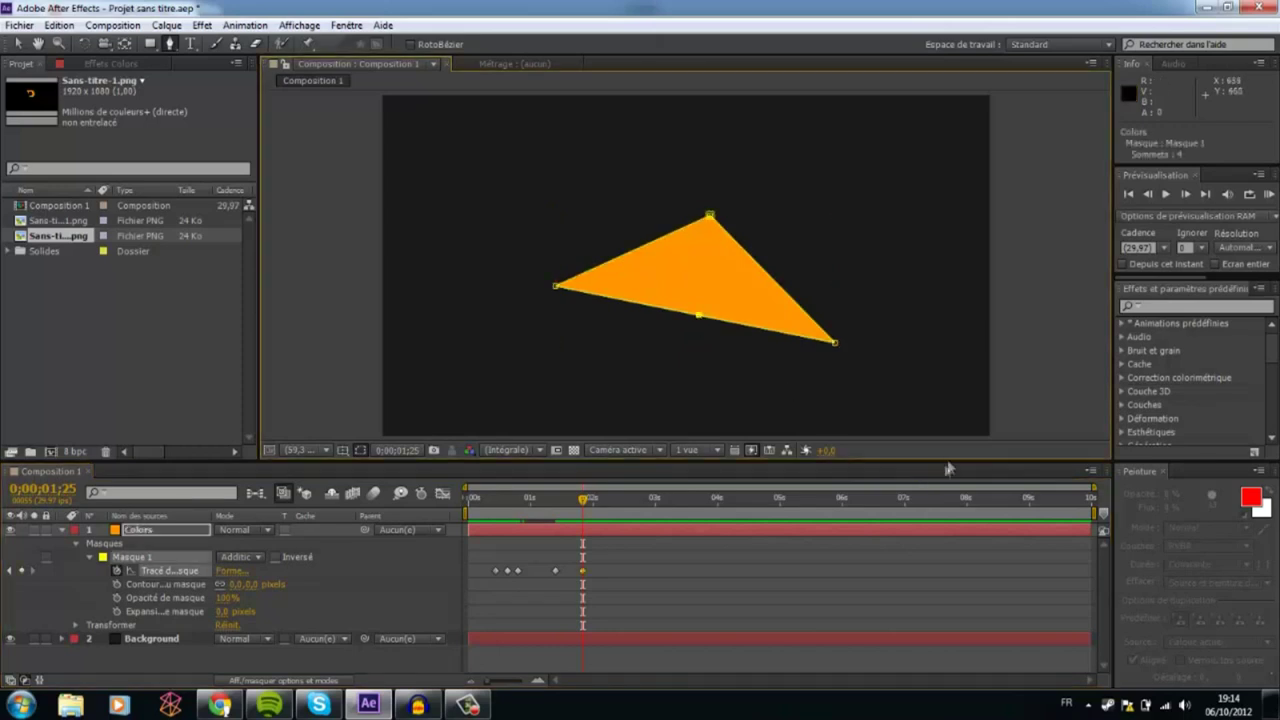
# - Move the four mask vertices out past the composition's corners so the orange solid fills the whole frame
pyautogui.moveTo(698, 317); pyautogui.dragTo(355, 455)
pyautogui.moveTo(710, 216); pyautogui.dragTo(988, 95)
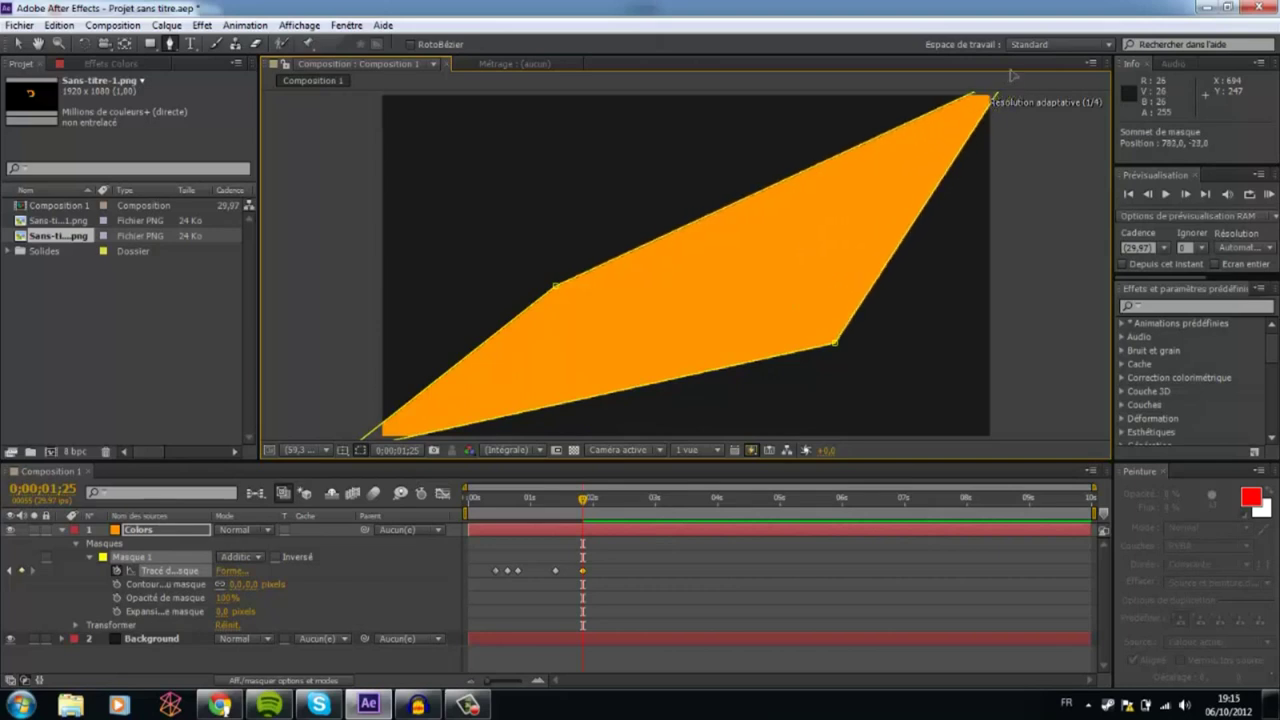
pyautogui.moveTo(836, 346); pyautogui.dragTo(1050, 505)
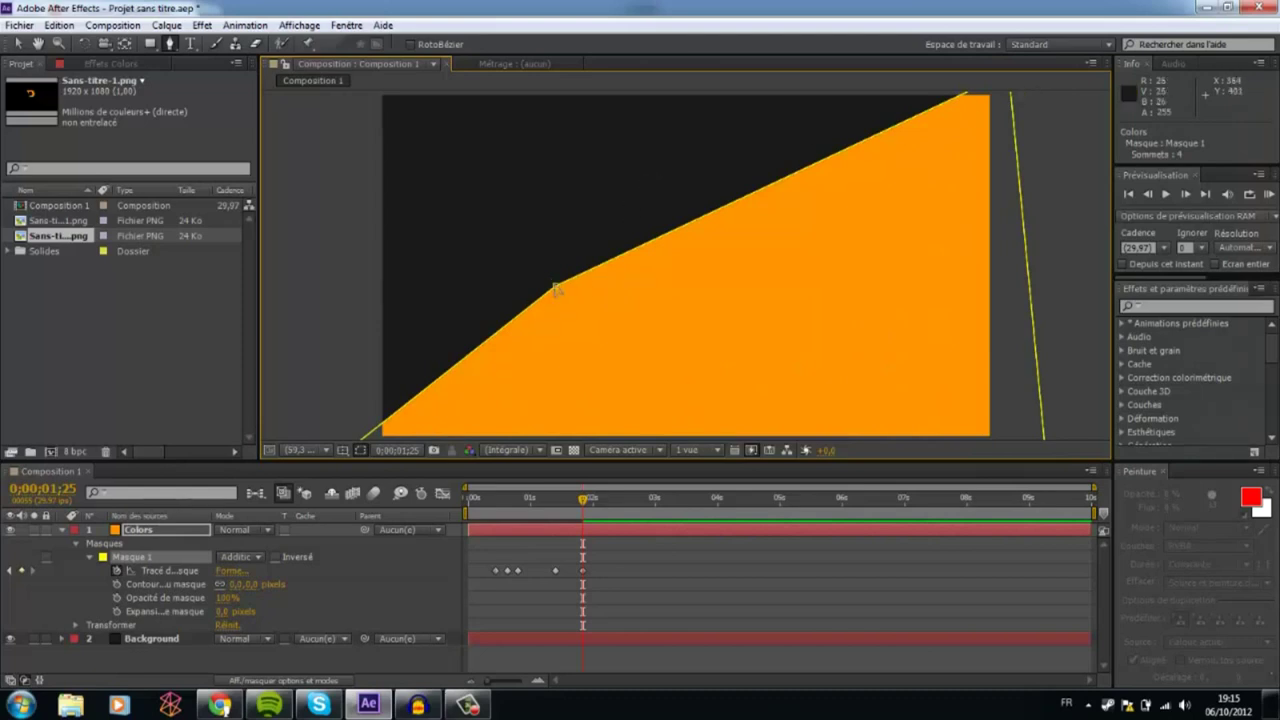
pyautogui.moveTo(557, 289); pyautogui.dragTo(352, 78)
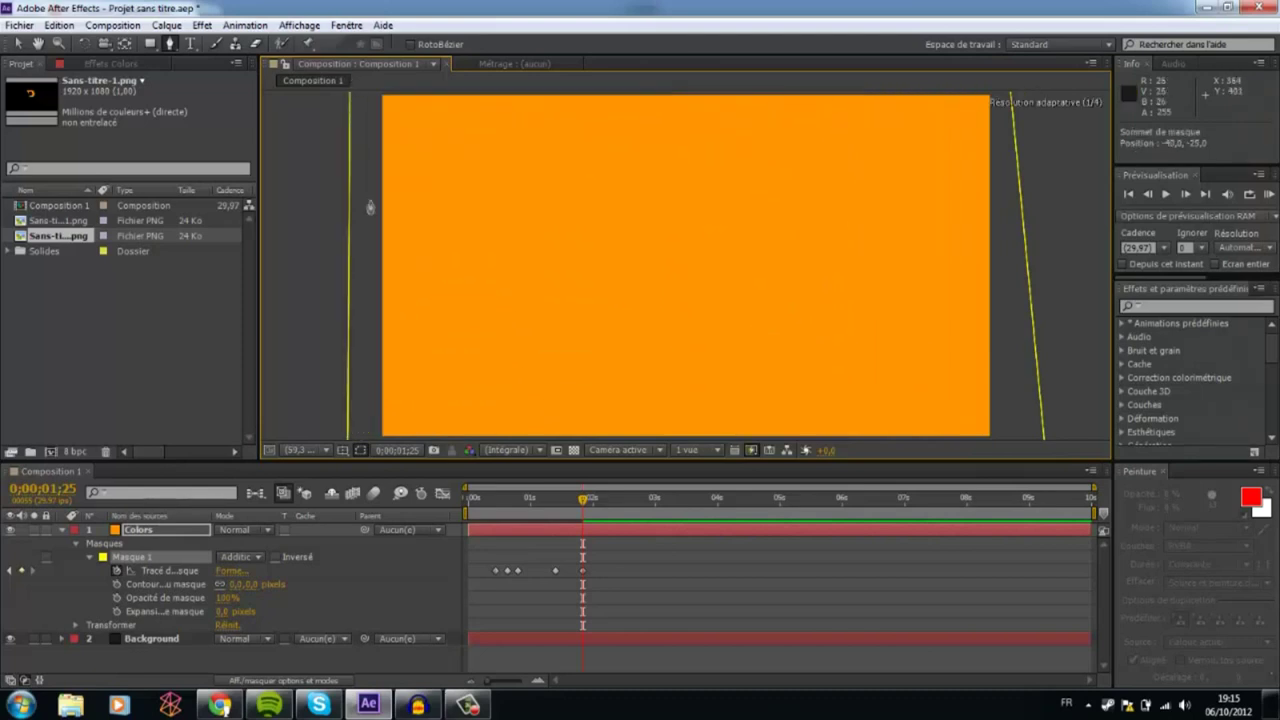
# - Collapse the Colors layer's properties and preview the full-frame transition from 0;00;00;28
pyautogui.click(61, 530)
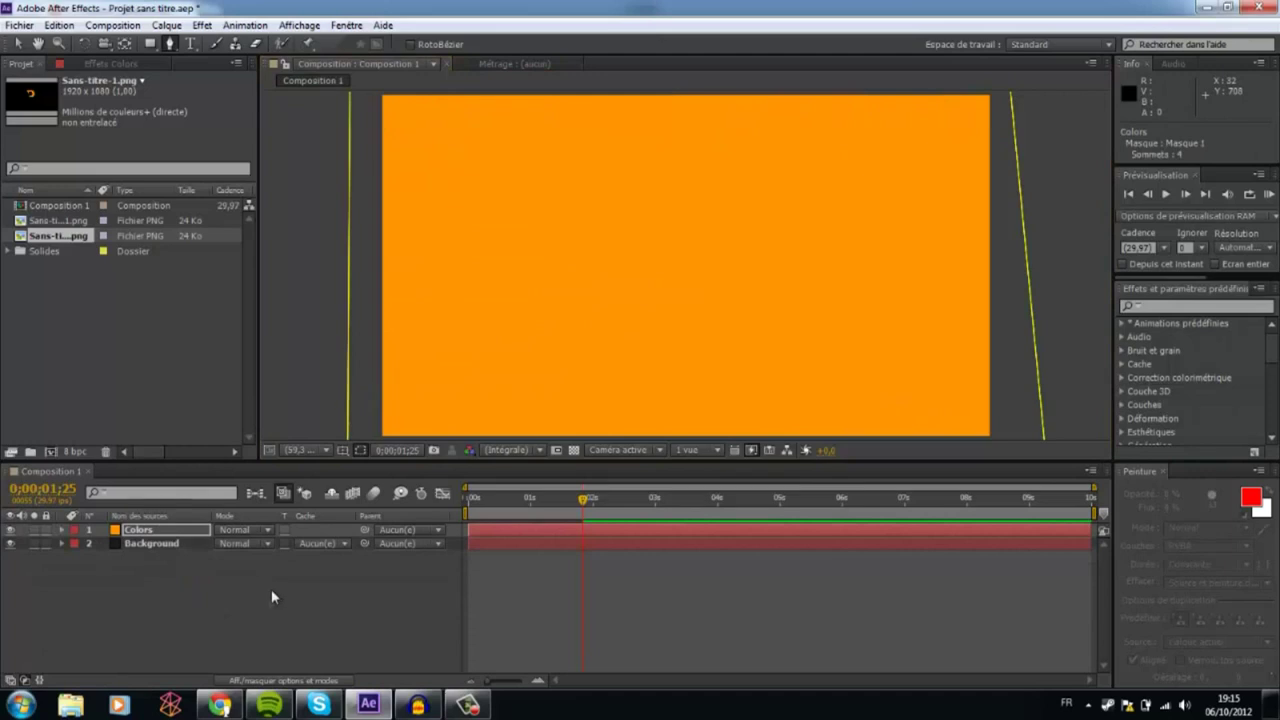
pyautogui.moveTo(535, 511)
pyautogui.mouseDown()
pyautogui.moveTo(518, 510)
pyautogui.moveTo(535, 512)
pyautogui.mouseUp()
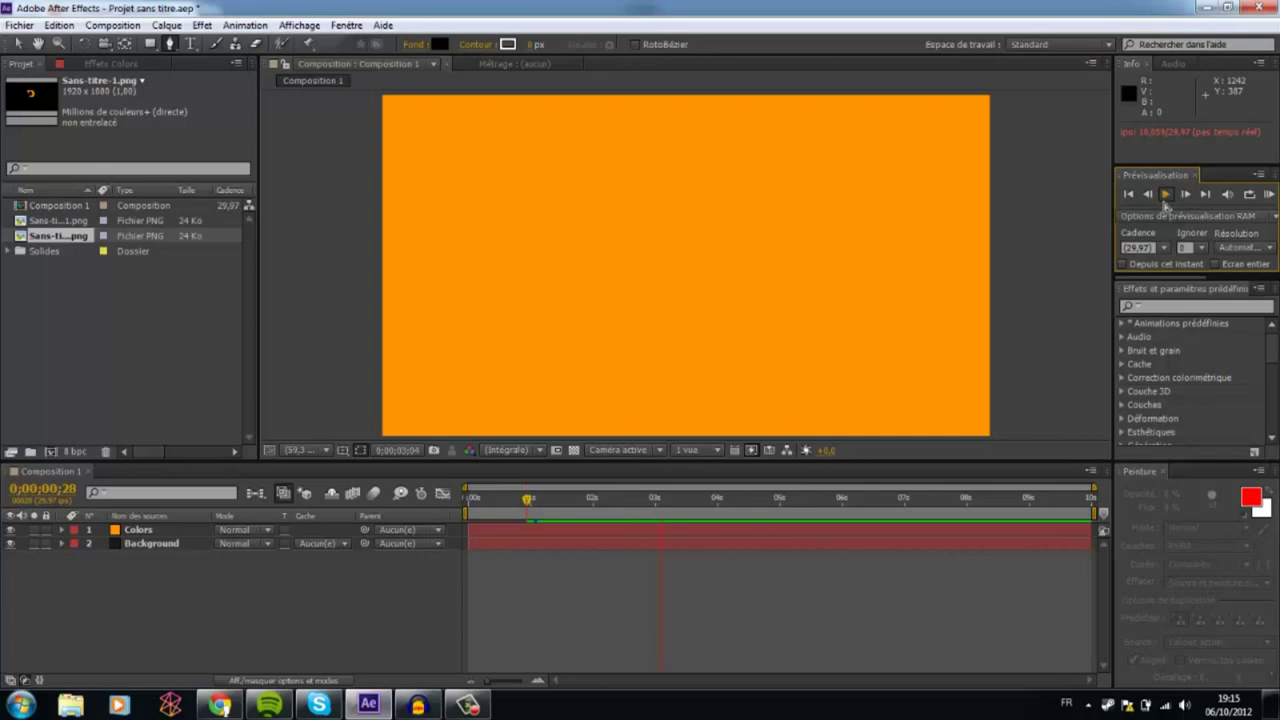
pyautogui.click(1184, 196)
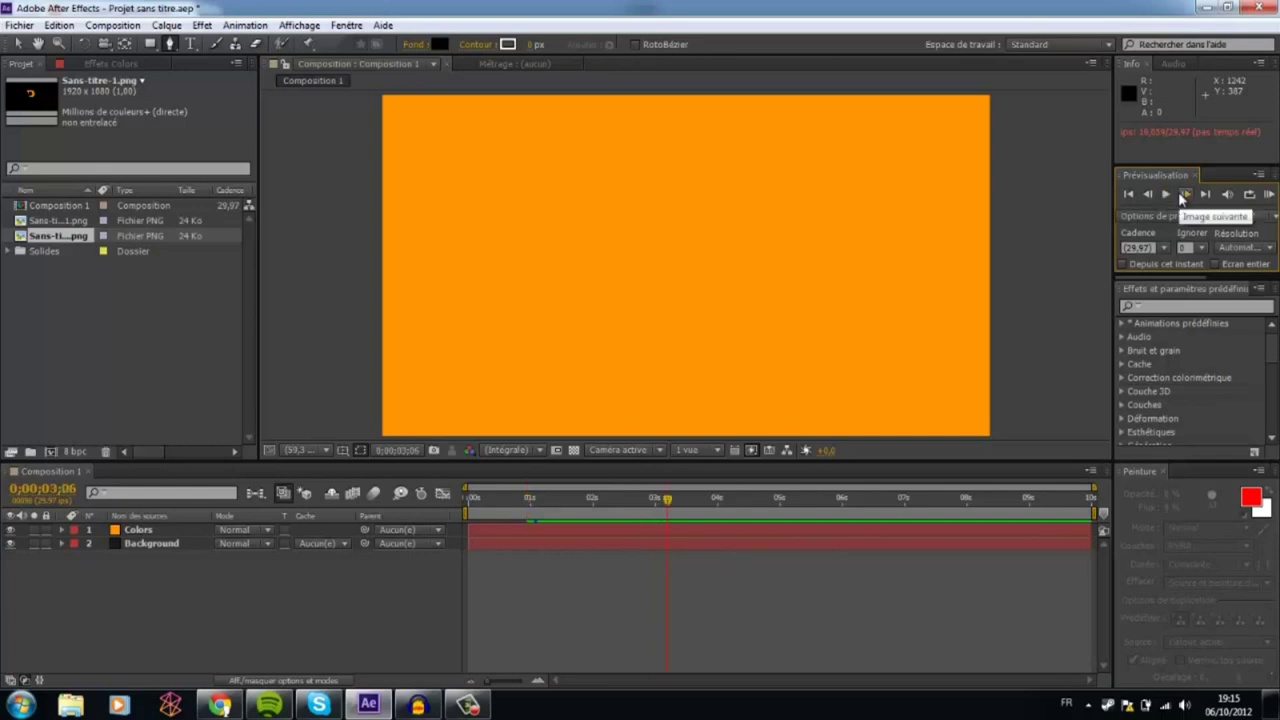
# - Reveal the Colors layer's mask keyframes again and scrub the animation to 0;00;01;12
pyautogui.click(62, 531)
pyautogui.click(455, 706)
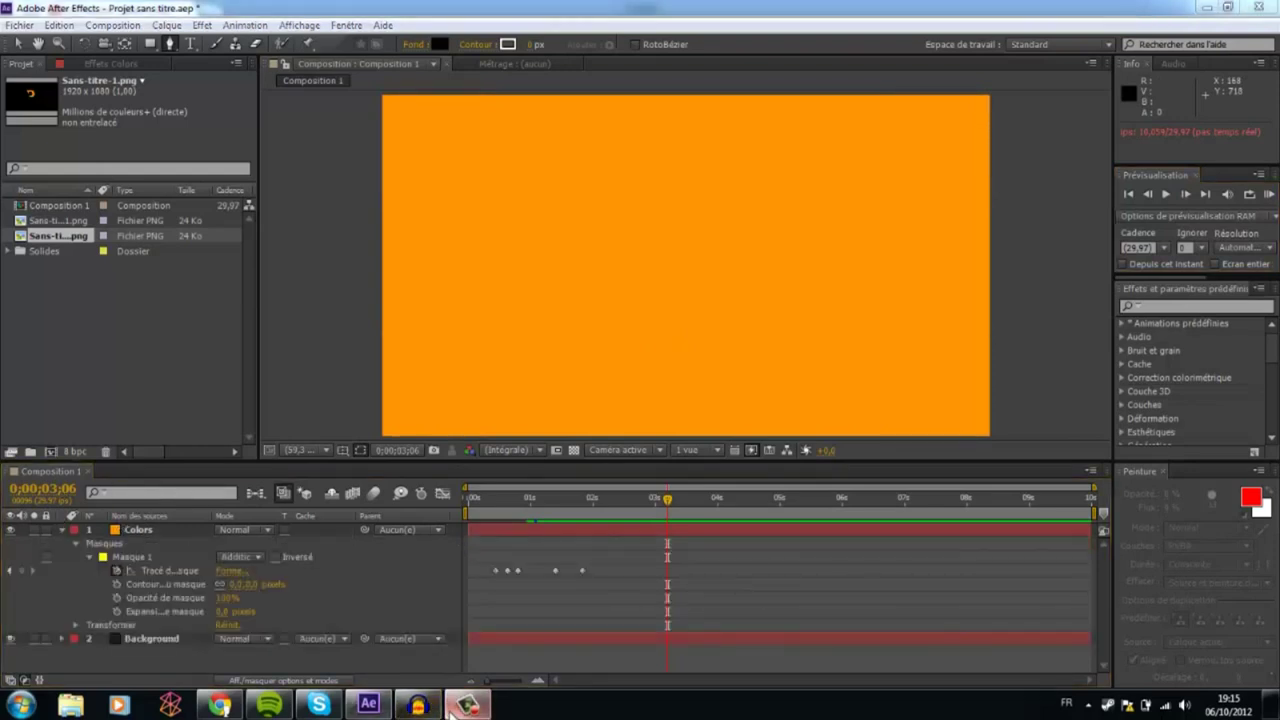
pyautogui.click(462, 706)
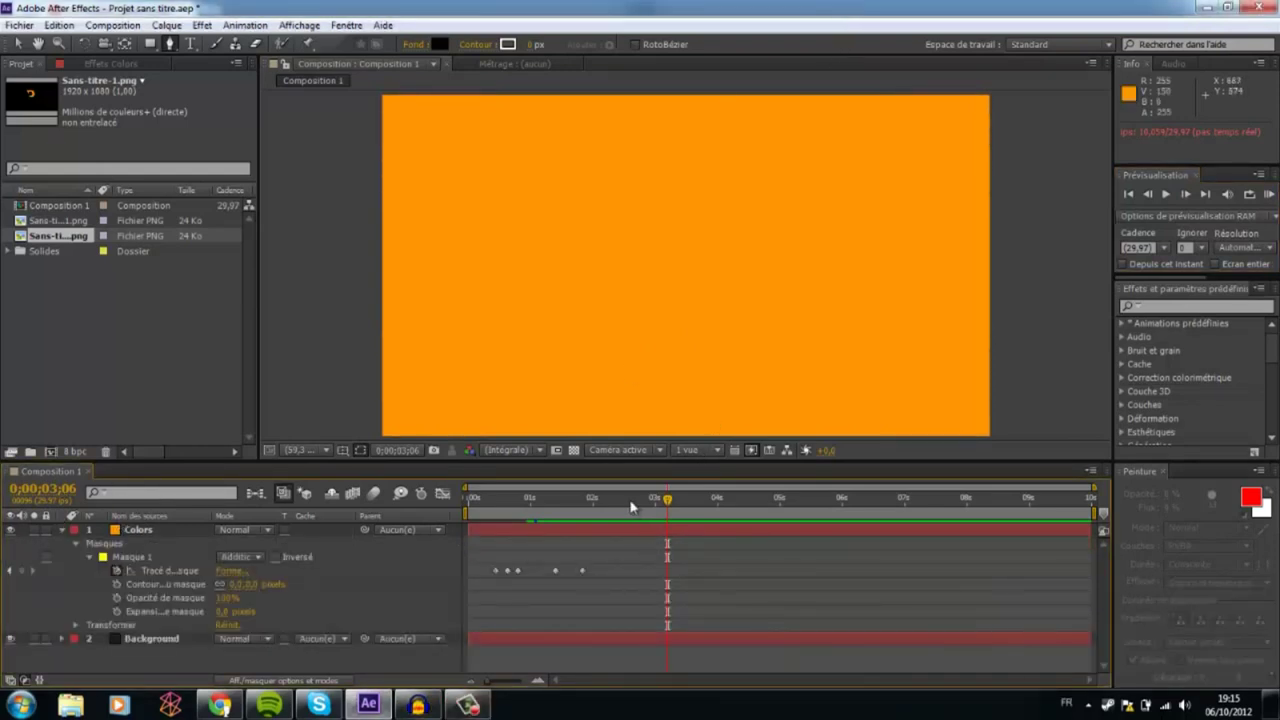
pyautogui.click(533, 511)
pyautogui.moveTo(533, 512); pyautogui.dragTo(556, 527)
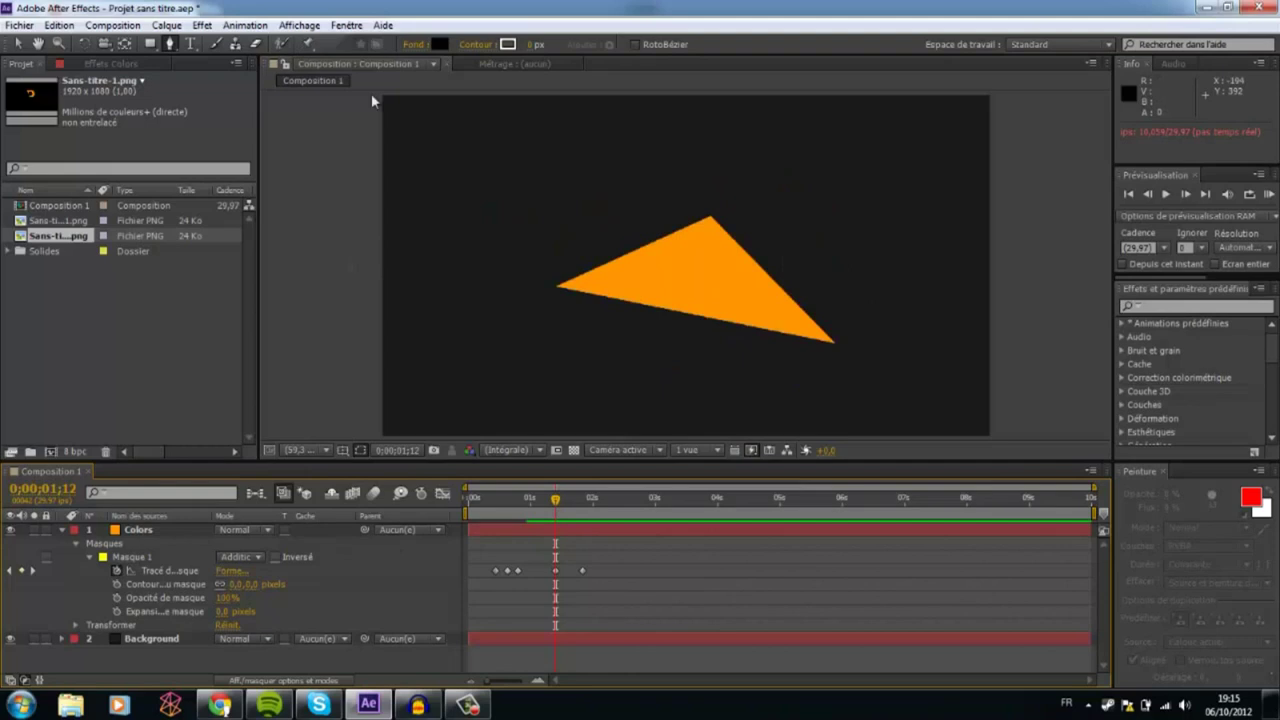
# - Search the effects for "Store" and apply the Store vénitien transition effect to the orange Colors layer
pyautogui.click(1174, 307)
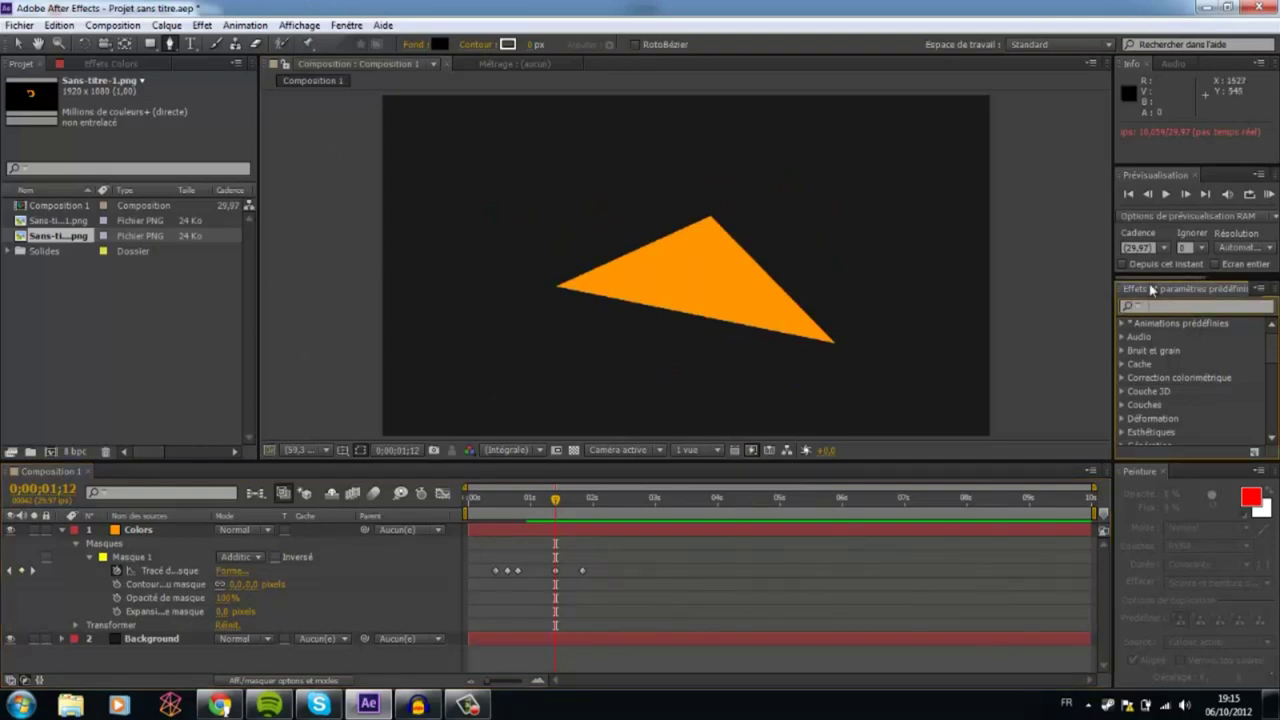
pyautogui.write('St')
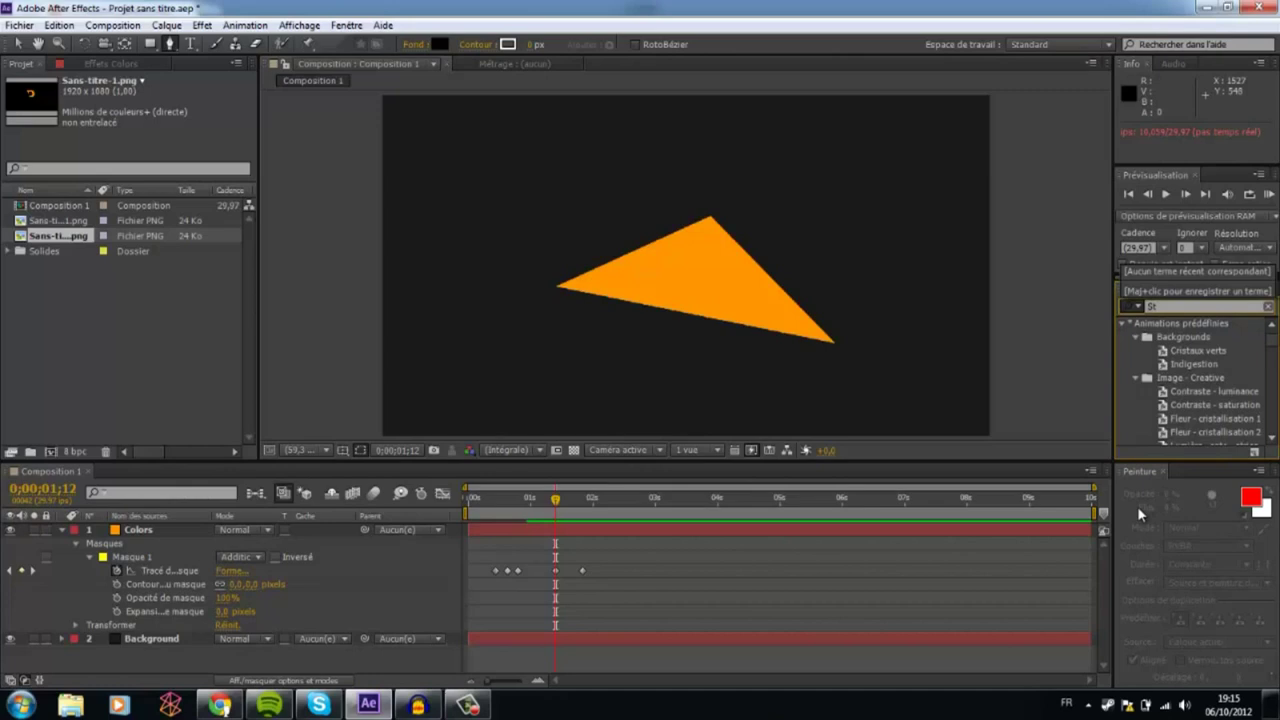
pyautogui.write('ore')
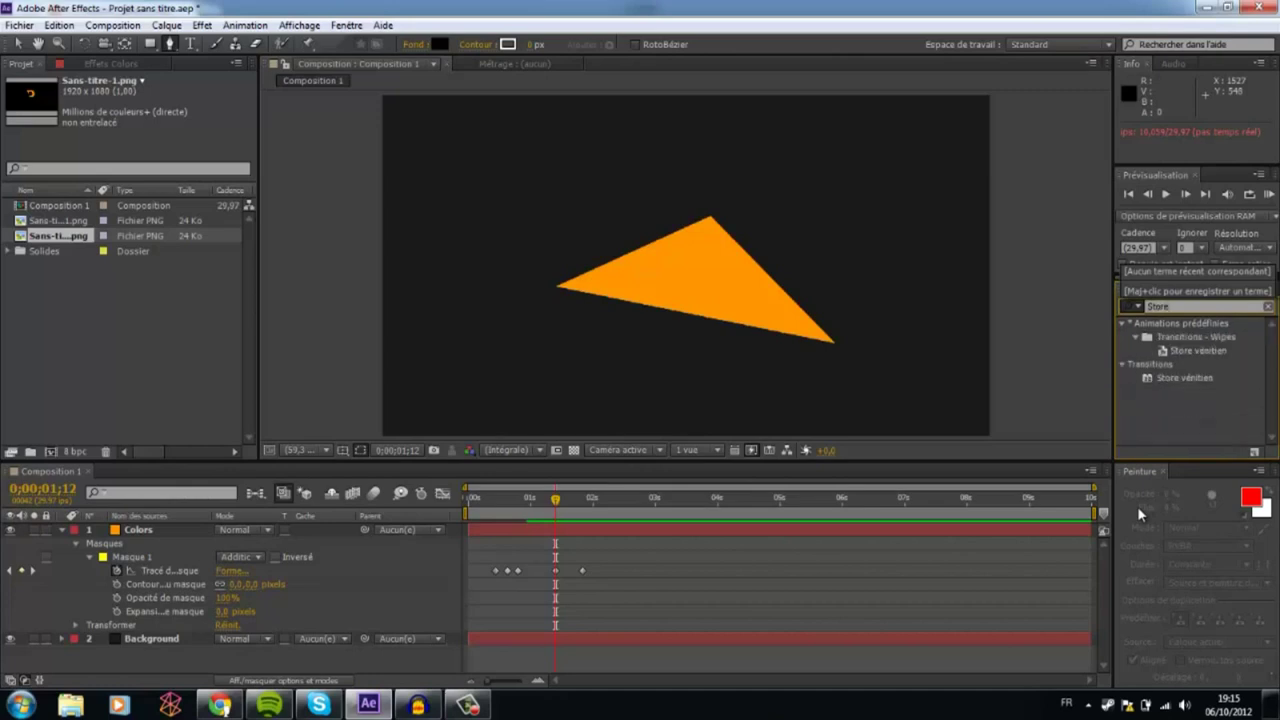
pyautogui.click(1188, 380)
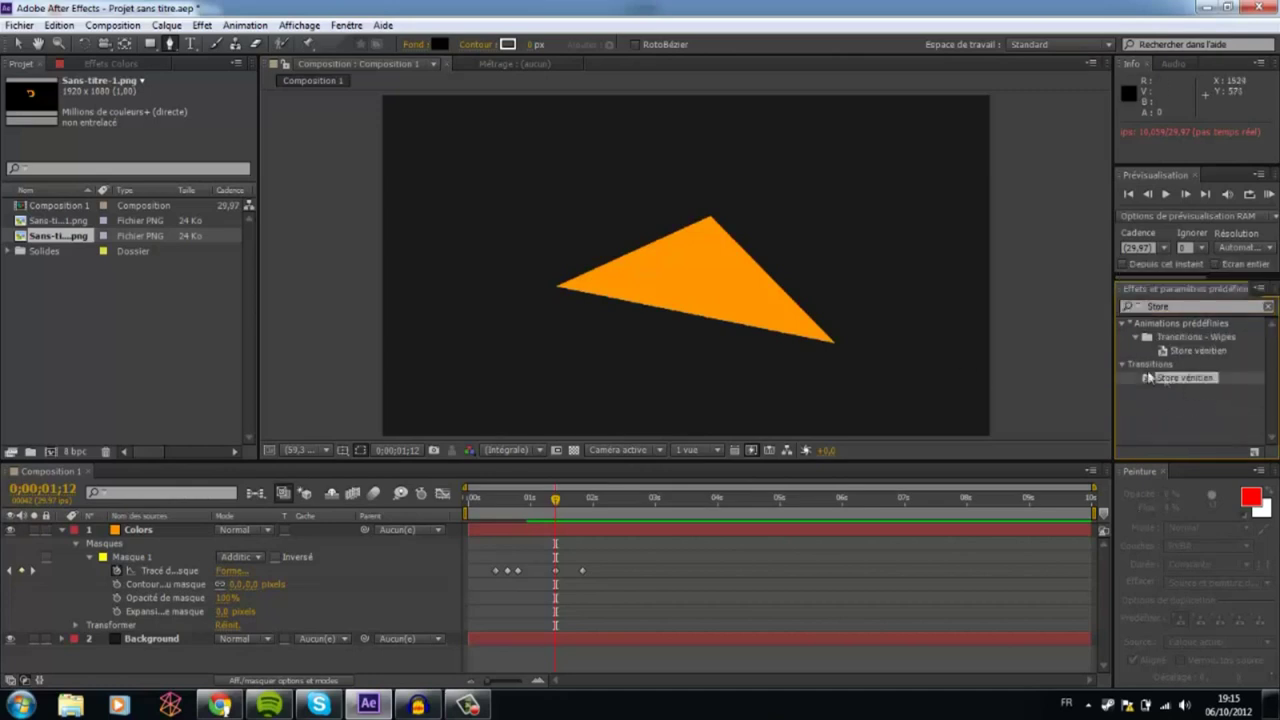
pyautogui.moveTo(1180, 385); pyautogui.dragTo(732, 289)
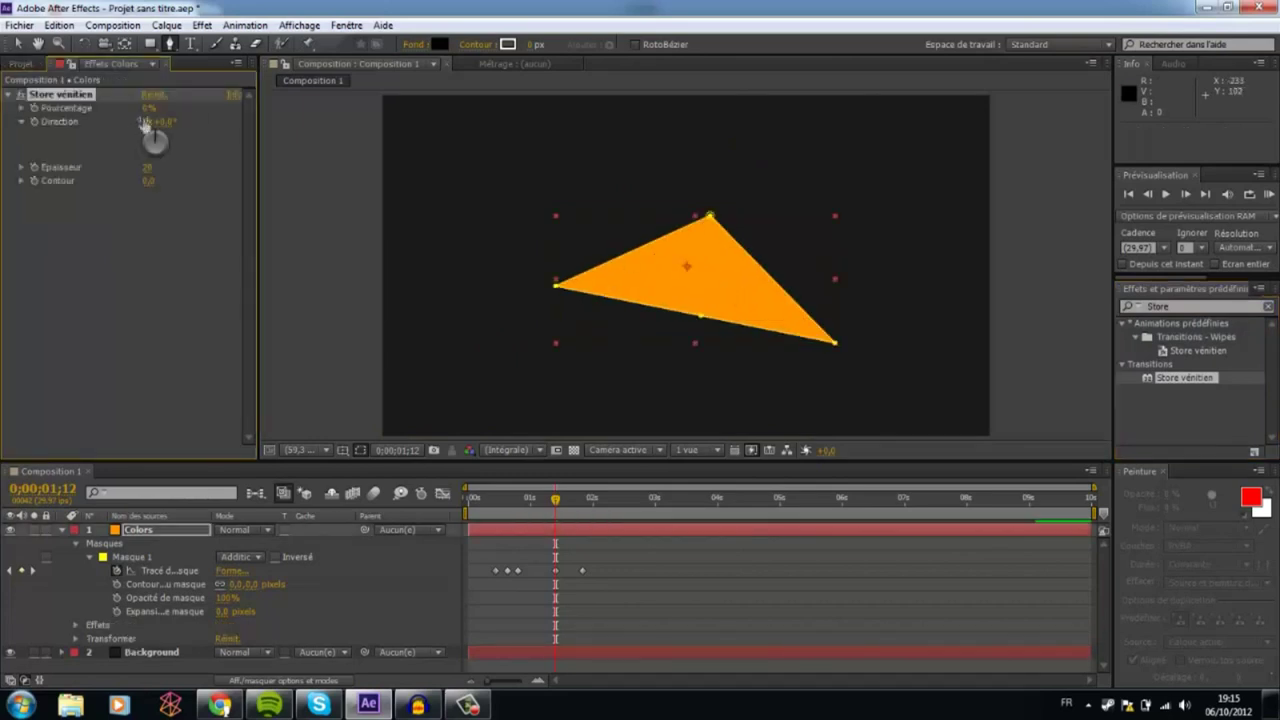
# - Raise Store vénitien's Pourcentage until only thin vertical orange stripes remain, and check the striped shape at 0;00;01;01
pyautogui.moveTo(160, 107); pyautogui.dragTo(218, 120)
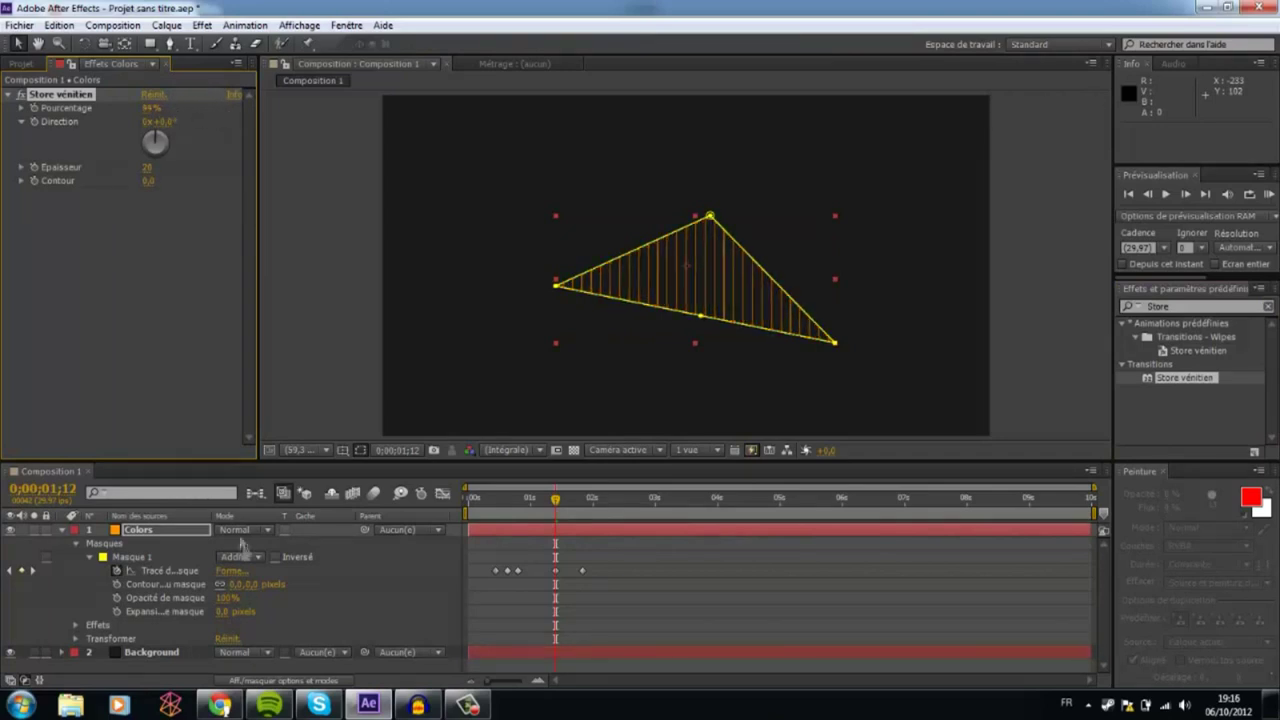
pyautogui.click(238, 670)
pyautogui.moveTo(508, 500)
pyautogui.mouseDown()
pyautogui.moveTo(492, 505)
pyautogui.moveTo(598, 498)
pyautogui.moveTo(531, 498)
pyautogui.mouseUp()
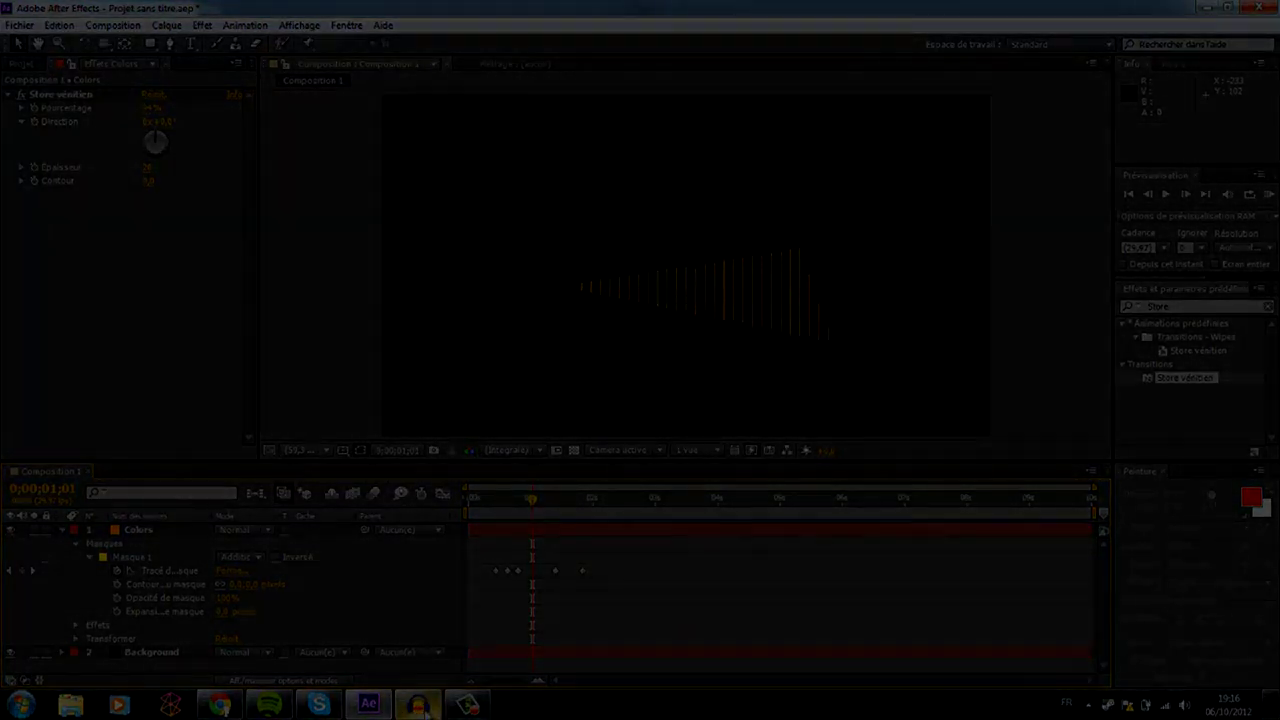
pyautogui.moveTo(418, 705)
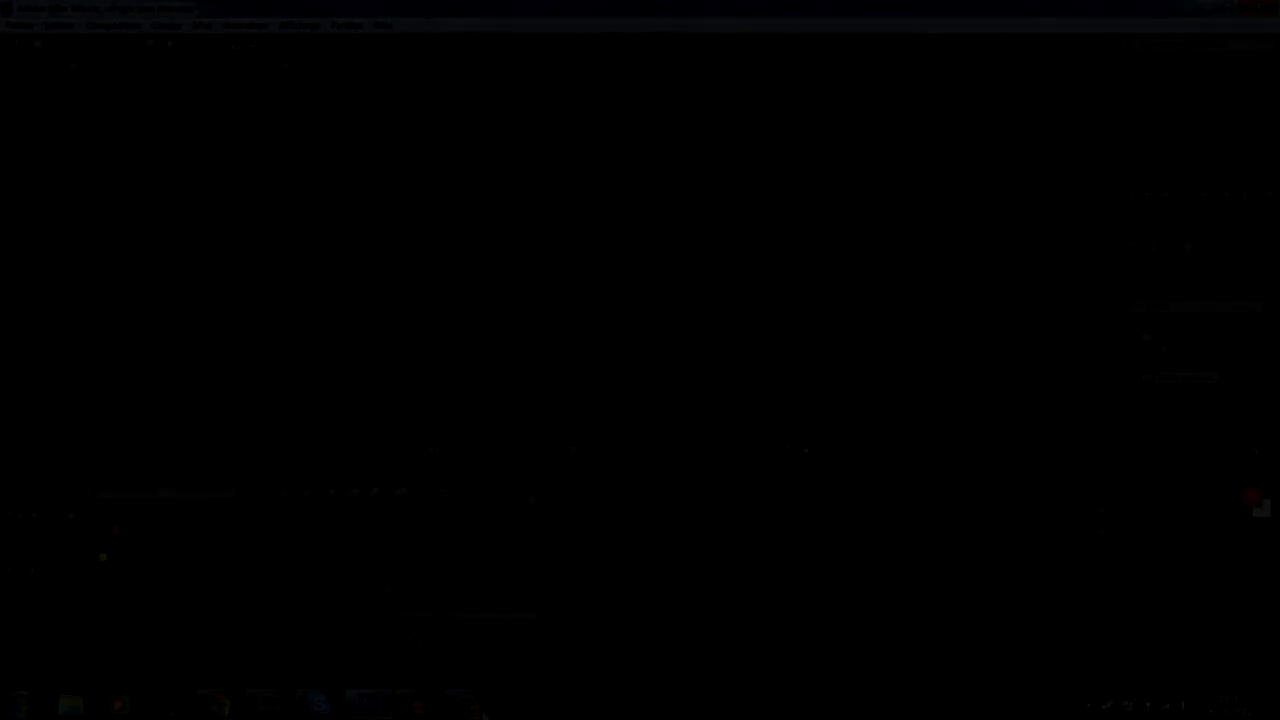